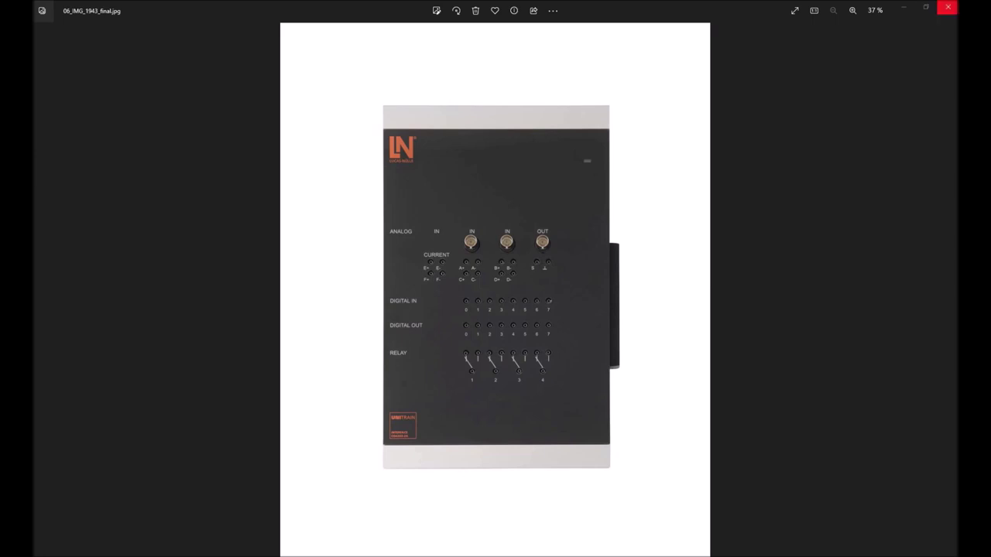
# Step: Close the photo viewer and launch Instruments > Measuring Devices > Oscilloscope
pyautogui.click(947, 7)
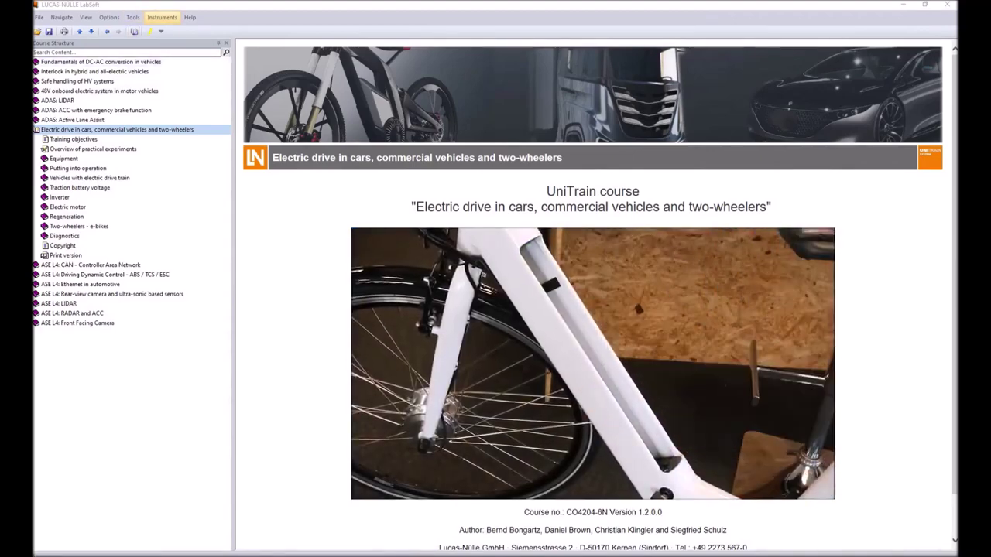
pyautogui.click(162, 17)
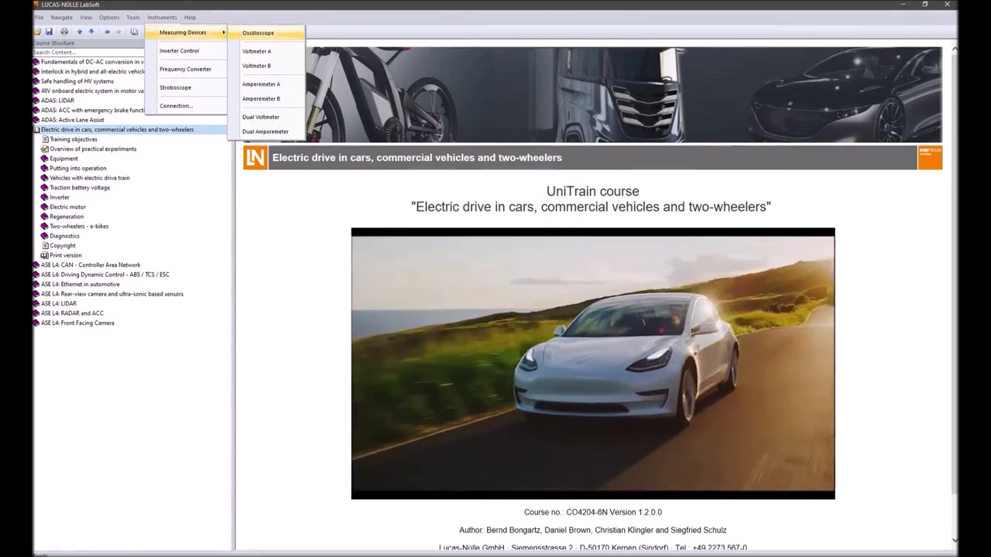
pyautogui.click(256, 32)
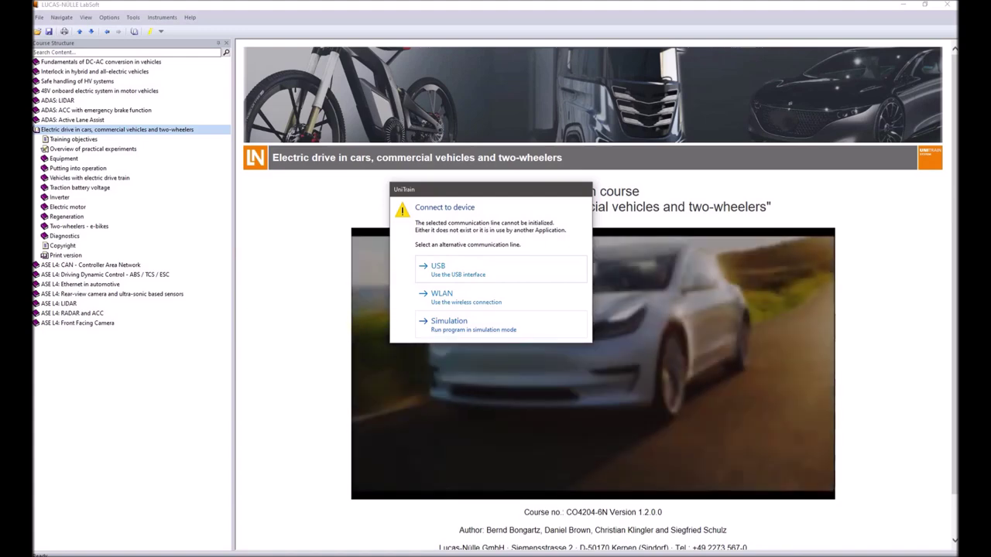
# Step: Run the oscilloscope in simulation mode and switch the display to four input channels
pyautogui.click(449, 324)
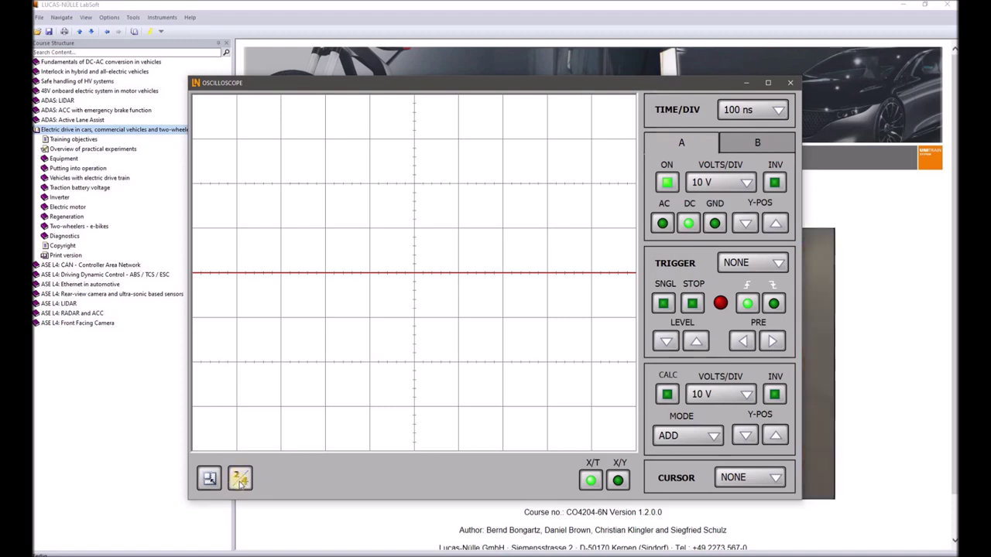
pyautogui.click(240, 480)
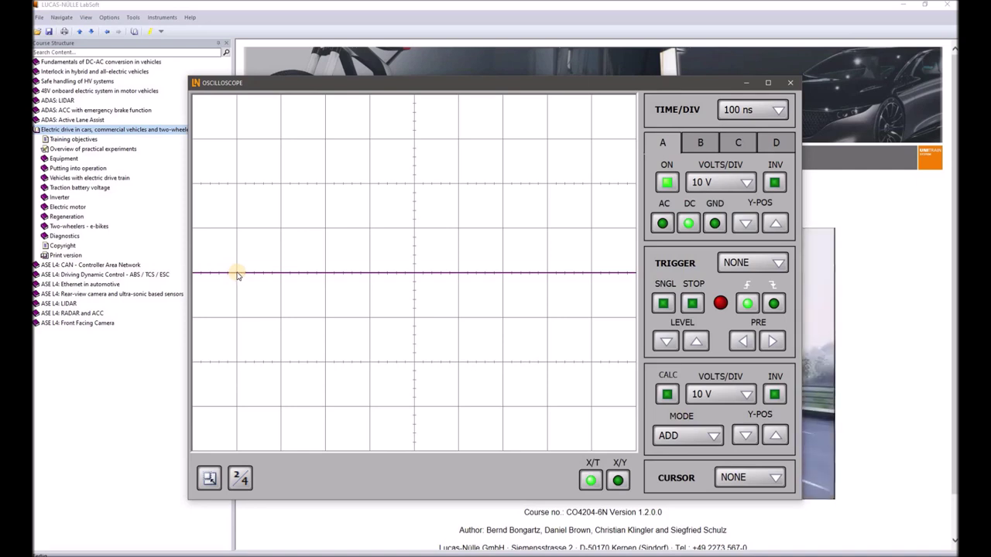
# Step: Choose 1 ms from the TIME/DIV list for the oscilloscope time base
pyautogui.click(758, 111)
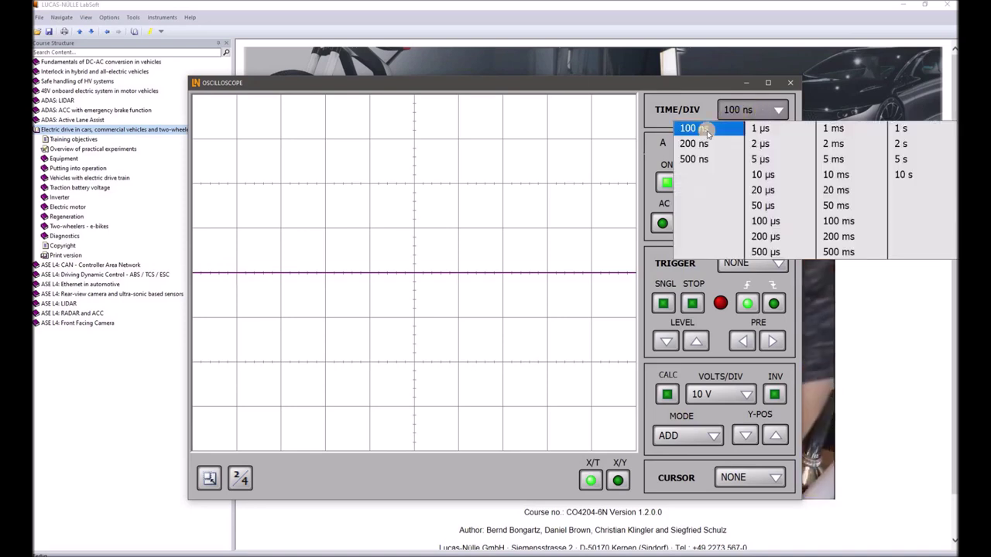
pyautogui.click(779, 132)
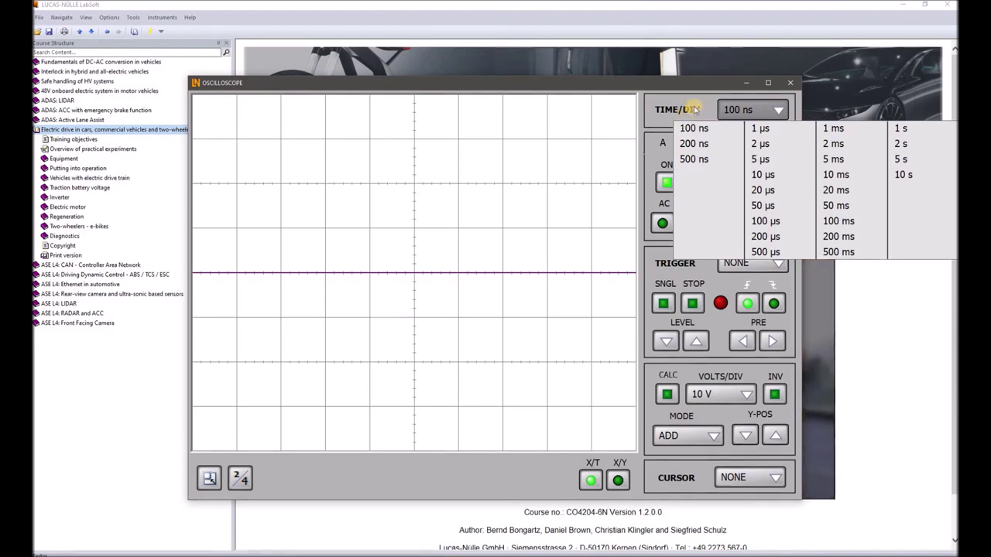
pyautogui.click(830, 129)
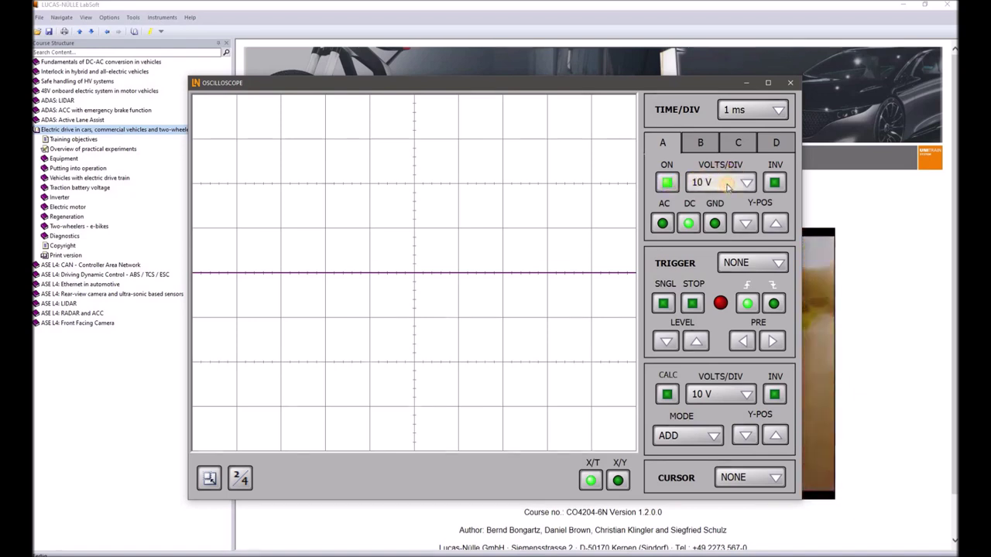
pyautogui.click(727, 189)
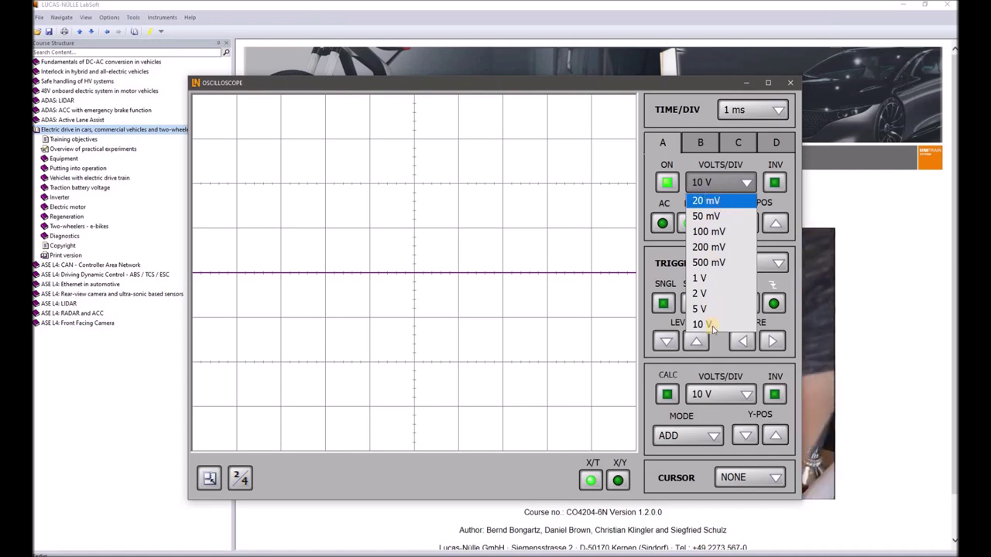
pyautogui.press('Down')
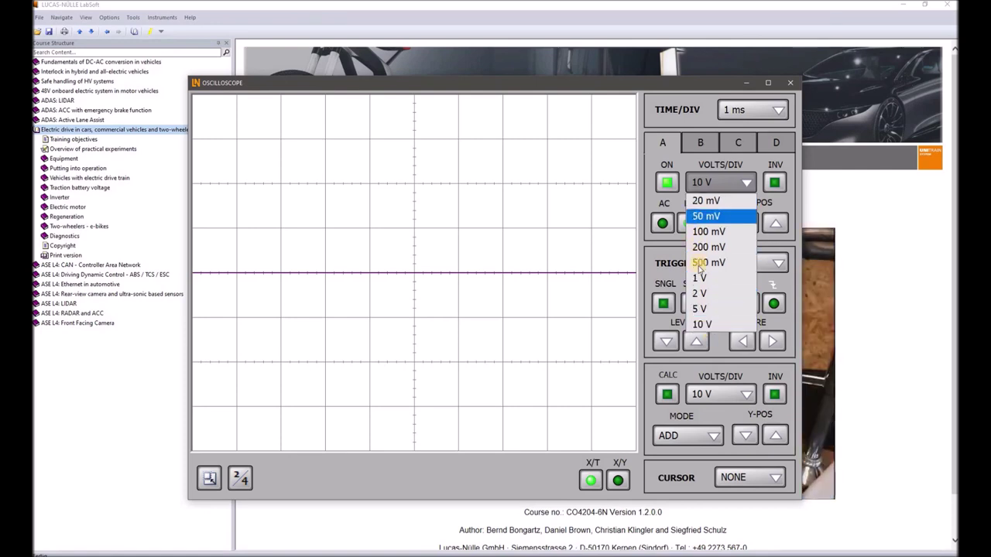
pyautogui.press('Down')
pyautogui.press('Down')
pyautogui.press('Down')
pyautogui.press('Down')
pyautogui.press('Down')
pyautogui.press('Down')
pyautogui.press('Down')
pyautogui.press('Return')
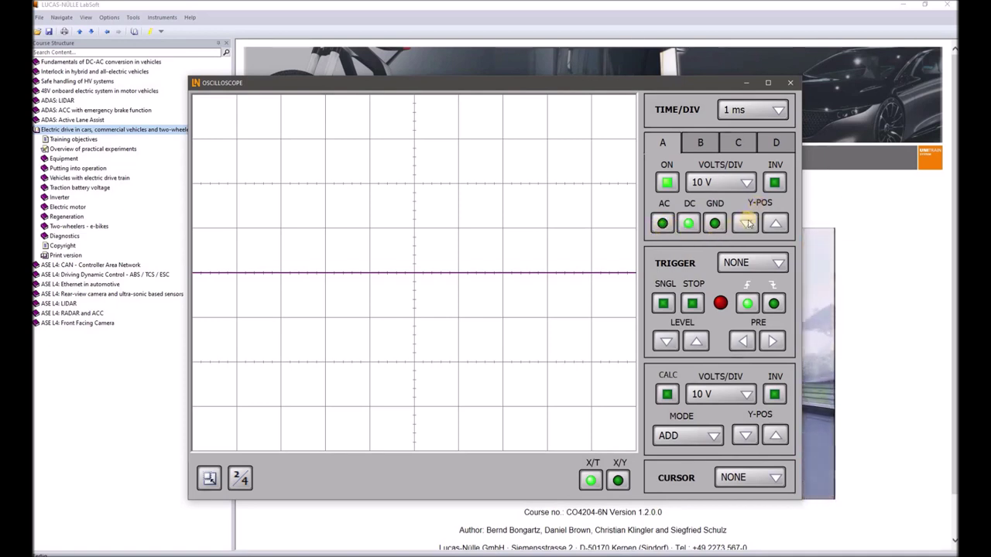
pyautogui.click(771, 225)
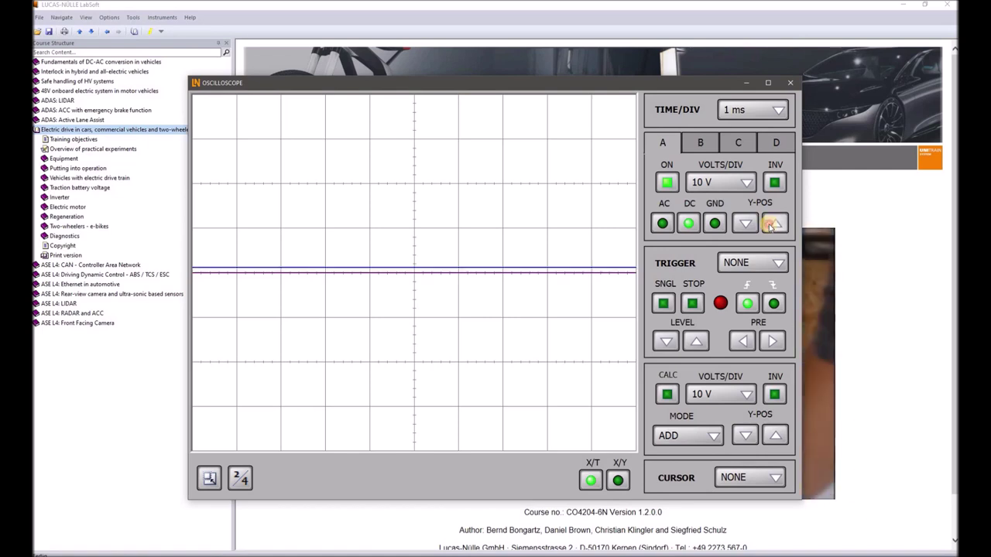
pyautogui.click(741, 225)
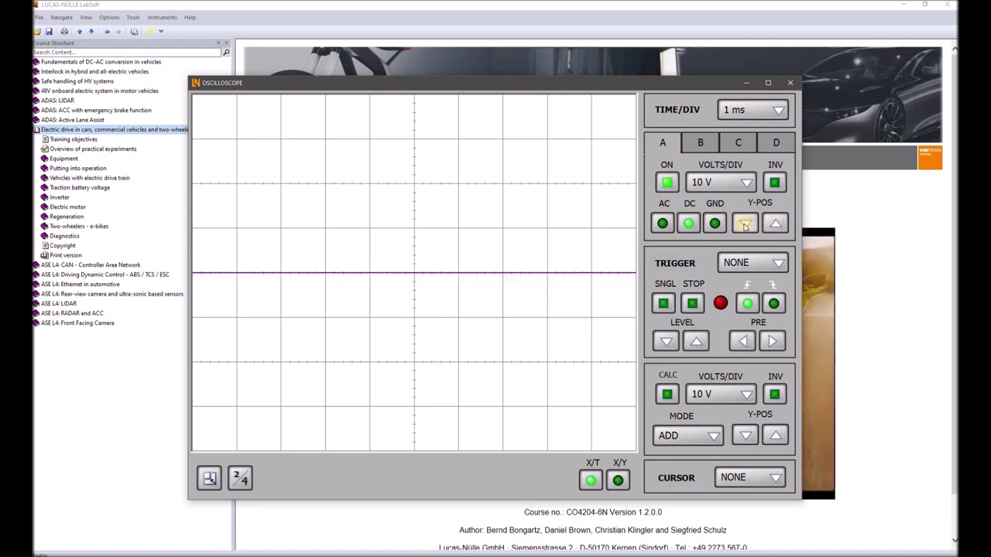
pyautogui.click(744, 224)
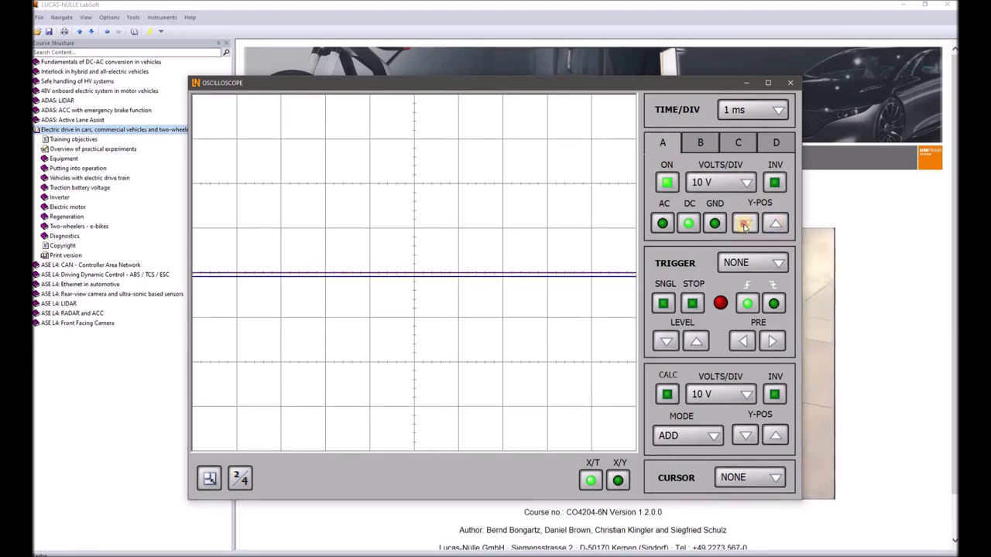
pyautogui.click(744, 225)
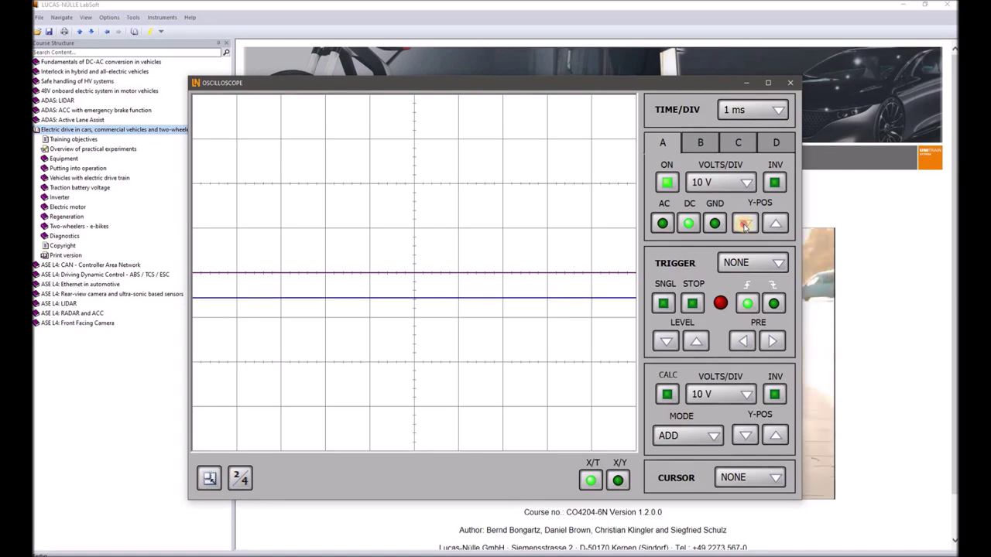
pyautogui.click(744, 224)
pyautogui.click(744, 225)
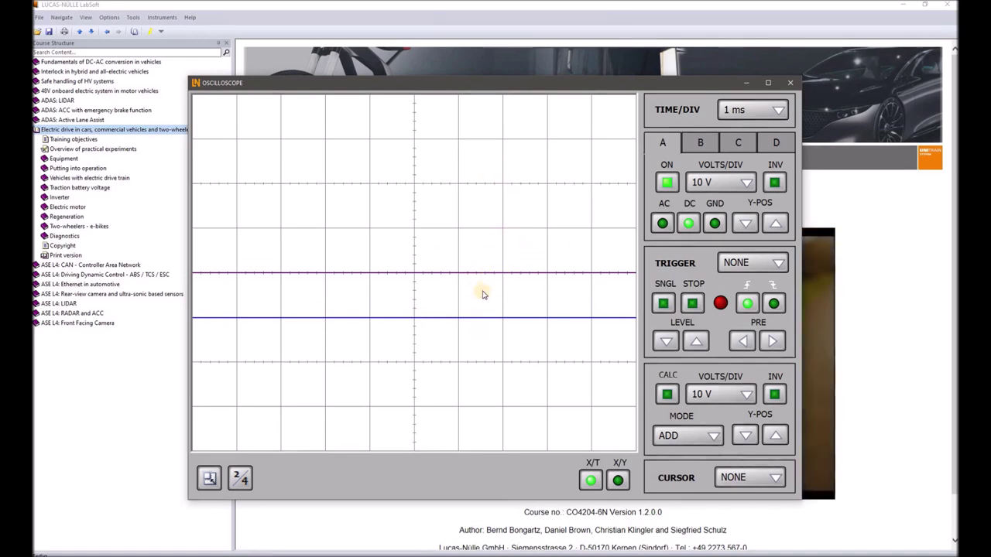
pyautogui.click(775, 224)
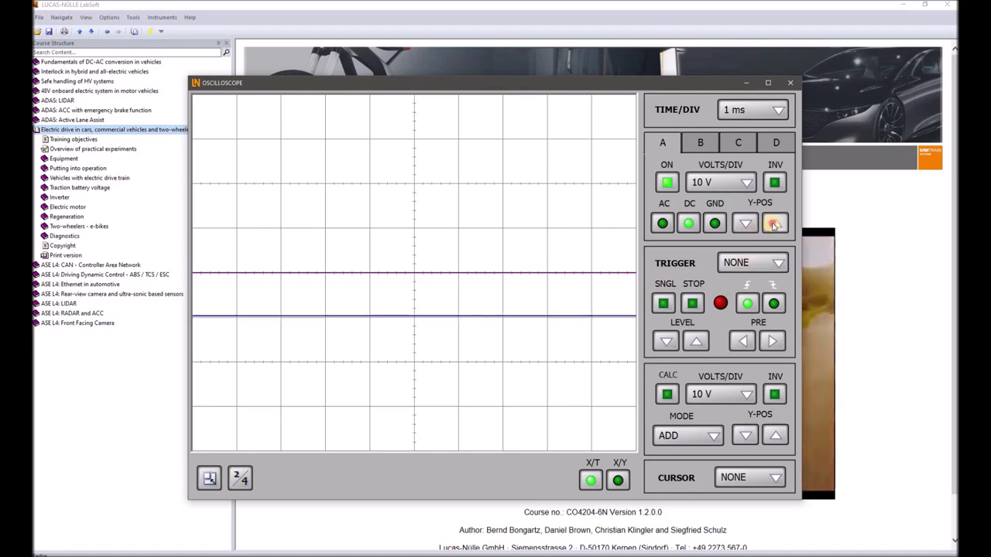
pyautogui.click(774, 224)
pyautogui.click(774, 224)
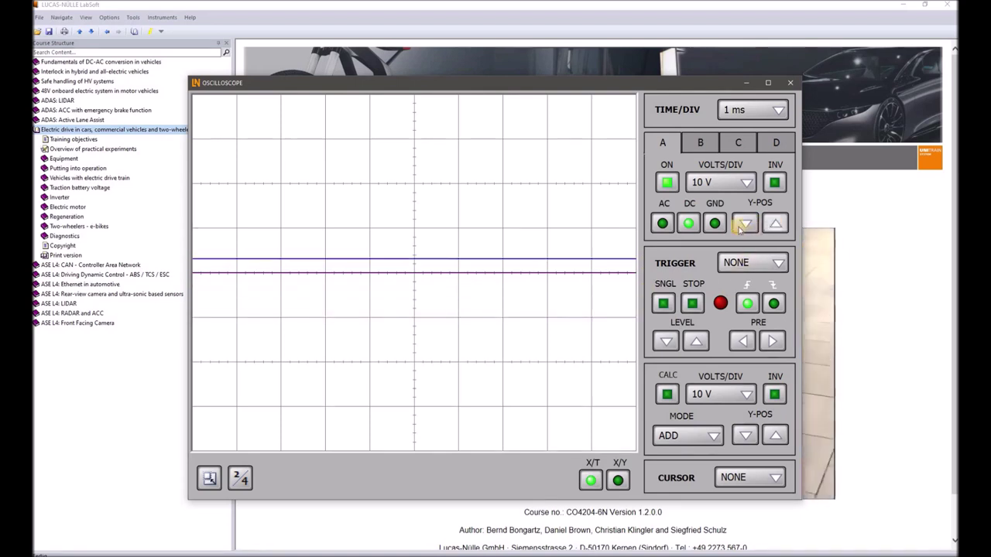
pyautogui.click(742, 224)
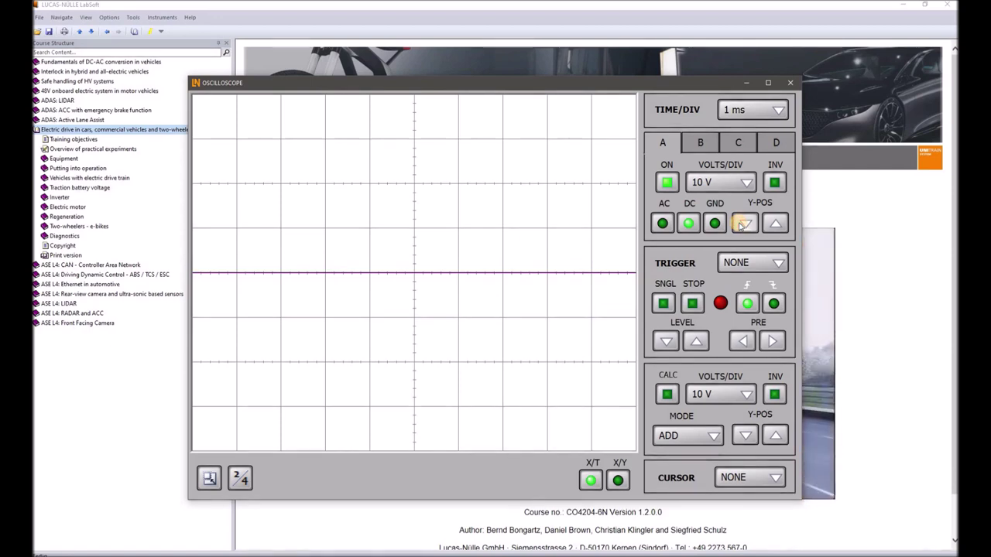
pyautogui.click(703, 144)
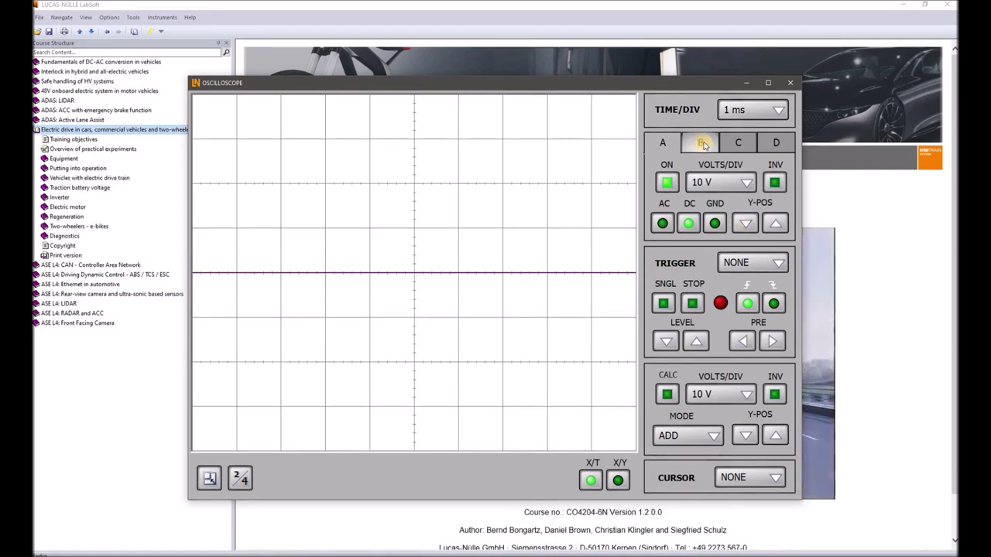
pyautogui.click(738, 143)
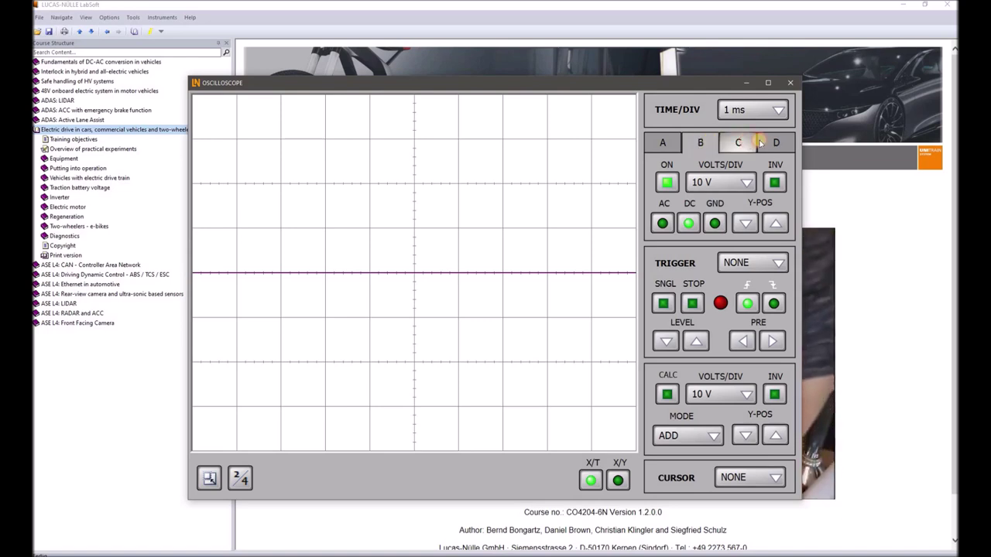
pyautogui.click(773, 143)
pyautogui.click(663, 142)
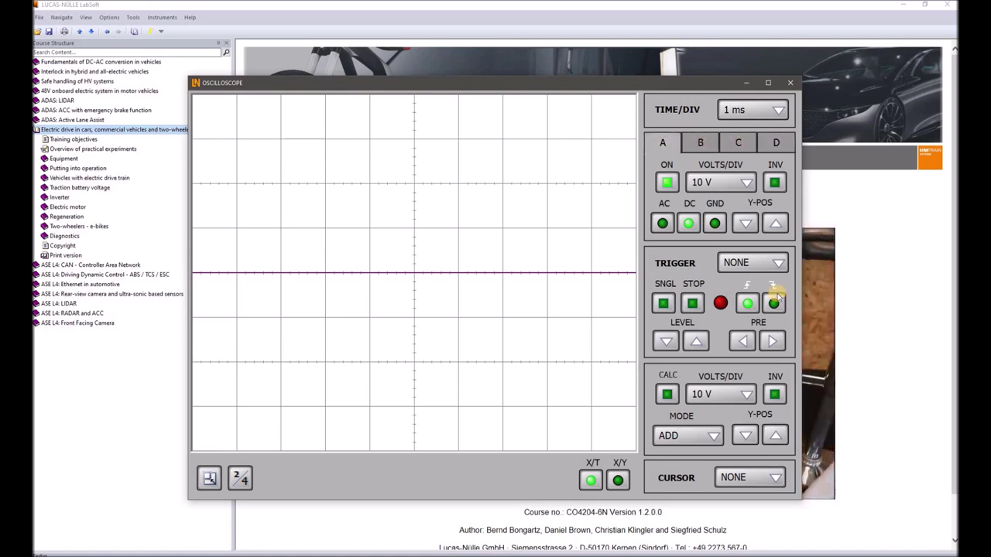
pyautogui.click(742, 262)
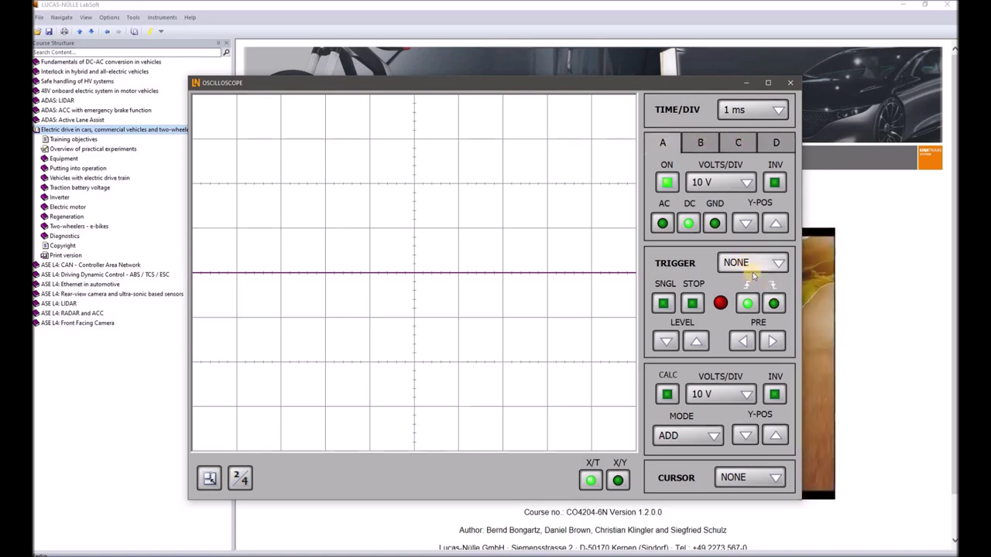
pyautogui.click(748, 267)
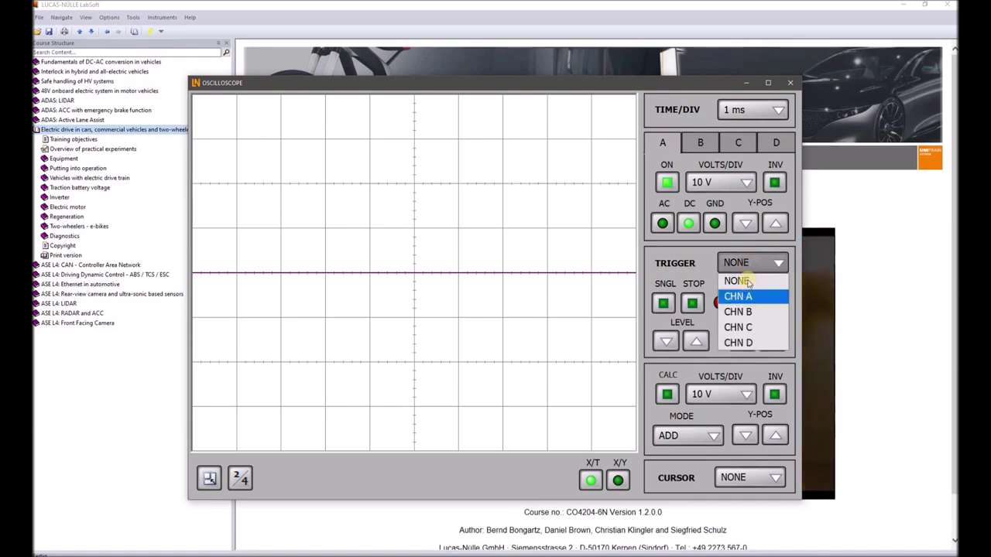
pyautogui.click(741, 280)
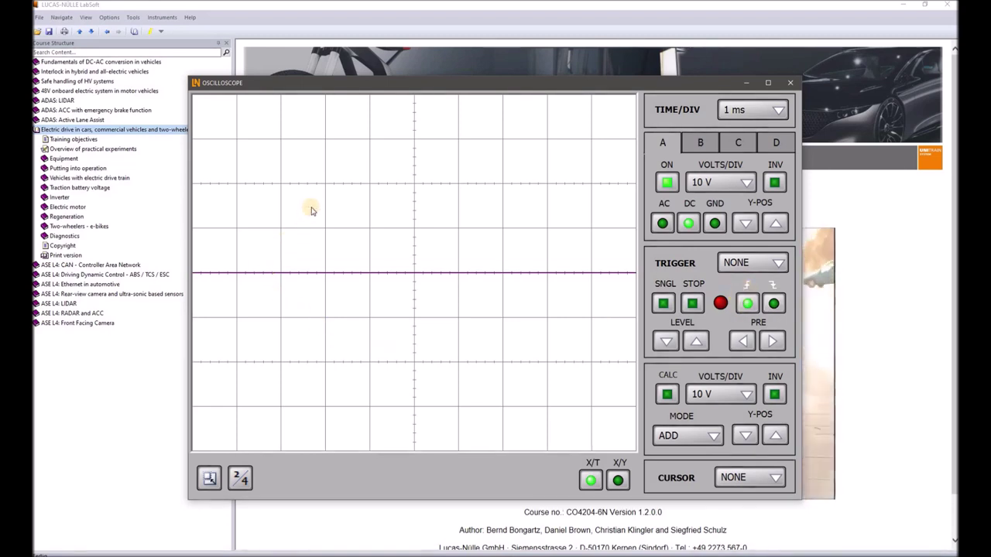
# Step: Toggle the trigger edge to falling and back to rising, then enable SNGL single-shot capture
pyautogui.click(776, 303)
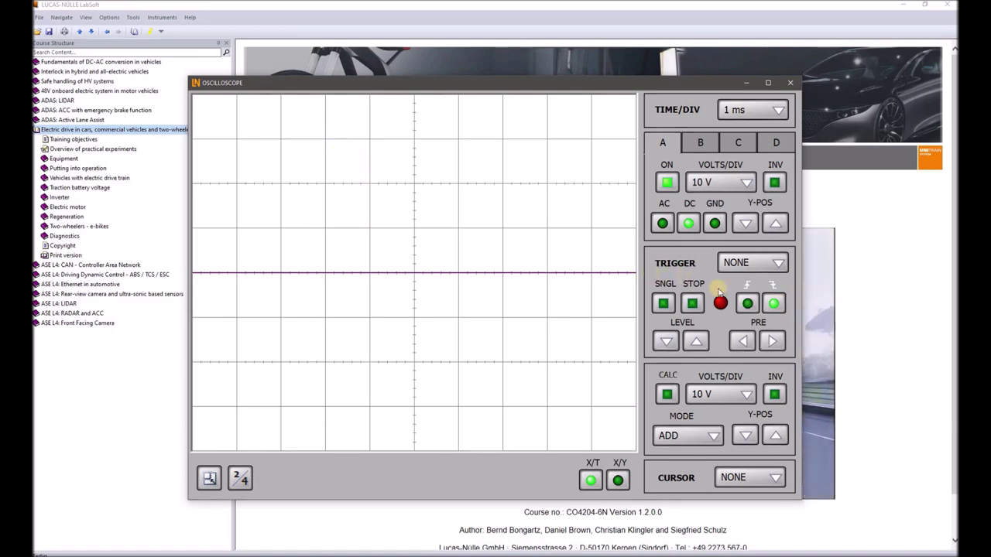
pyautogui.click(747, 303)
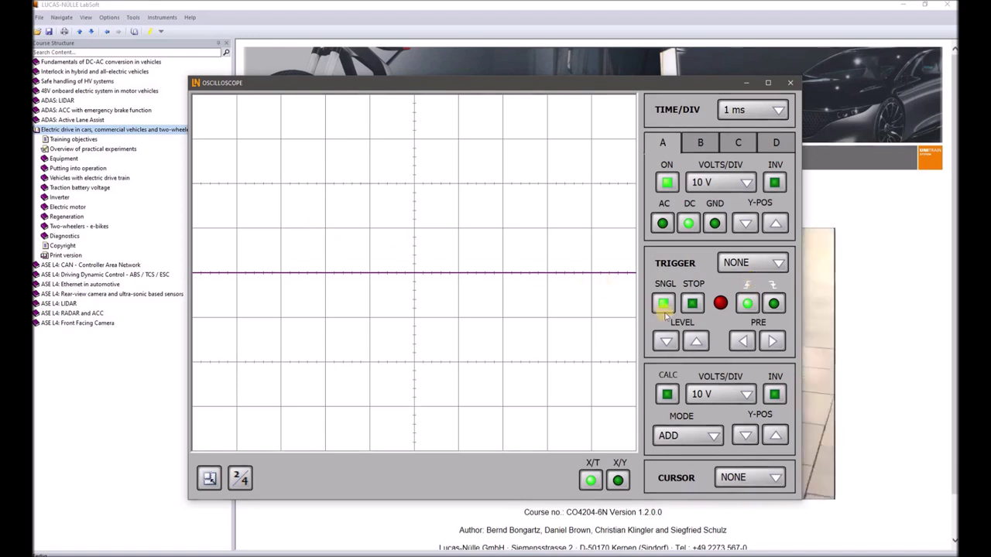
pyautogui.click(694, 305)
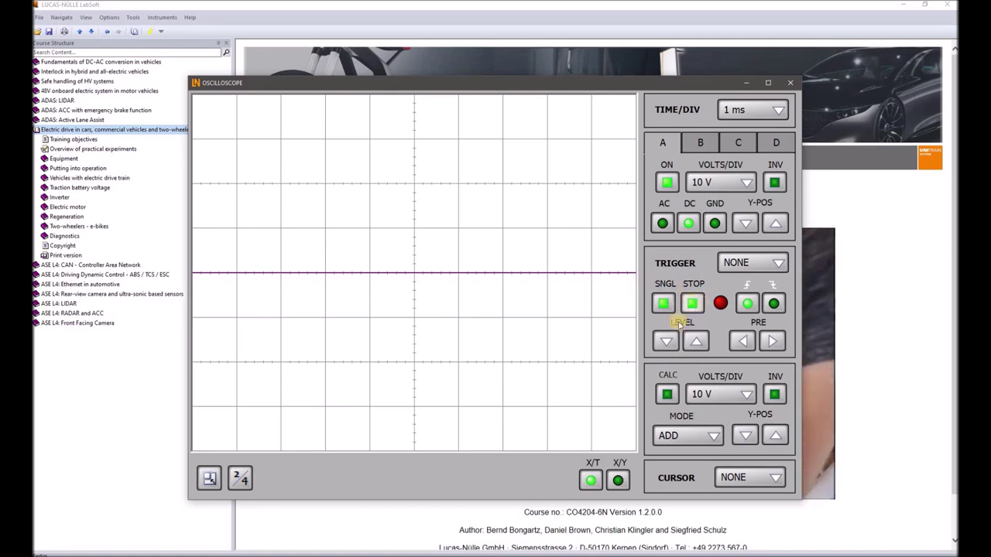
pyautogui.click(745, 262)
# Step: Trigger on channel A, raise the trigger level three steps and increase the pre-trigger share
pyautogui.click(744, 296)
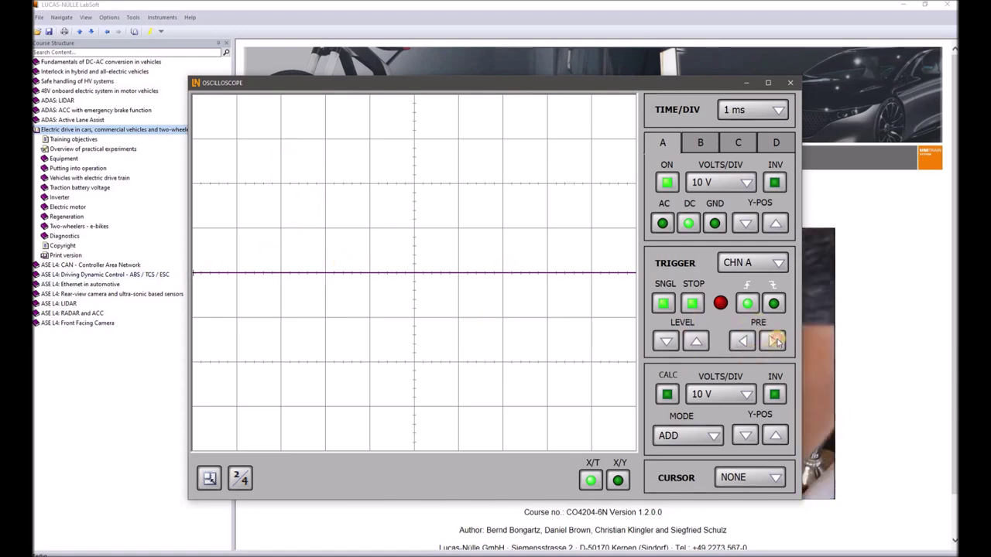
pyautogui.click(775, 341)
pyautogui.click(695, 341)
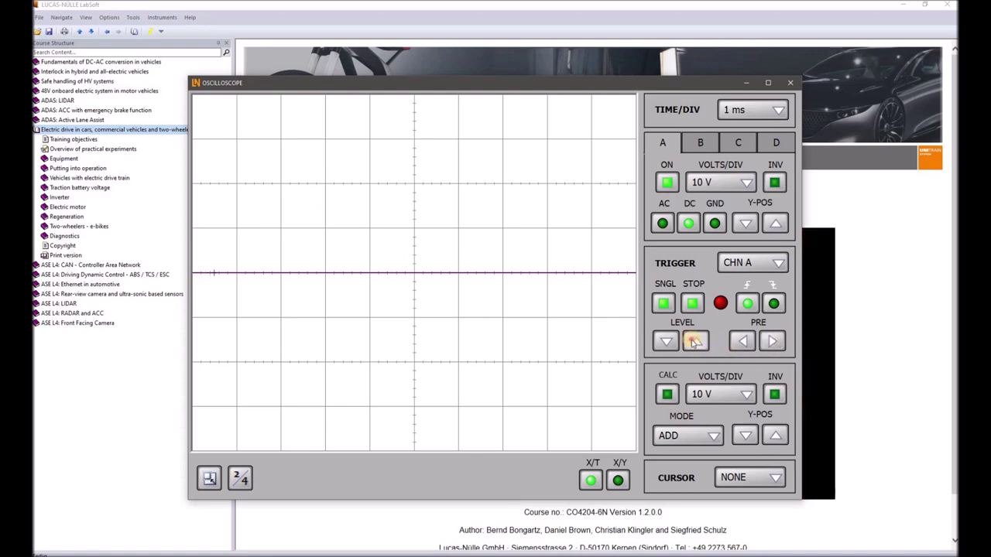
pyautogui.click(695, 342)
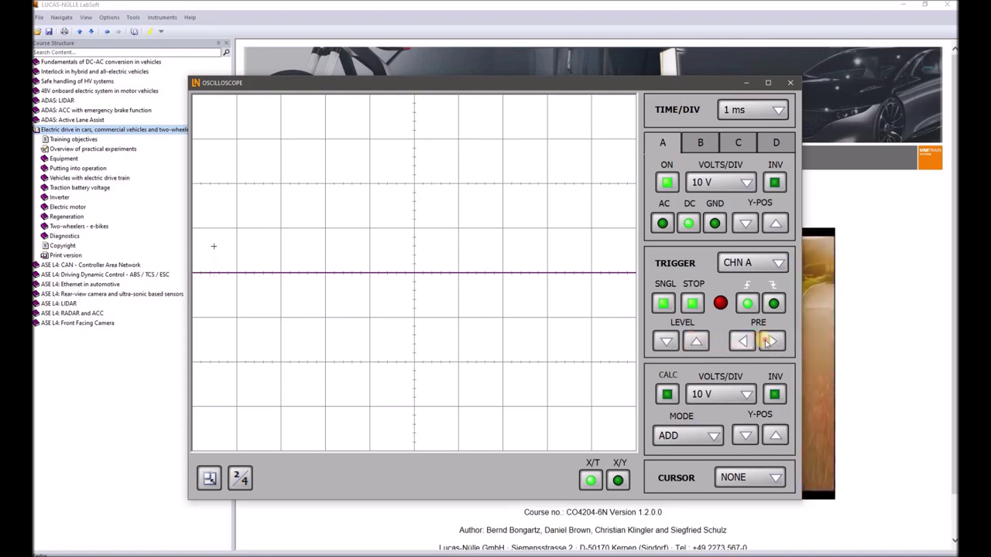
pyautogui.click(772, 341)
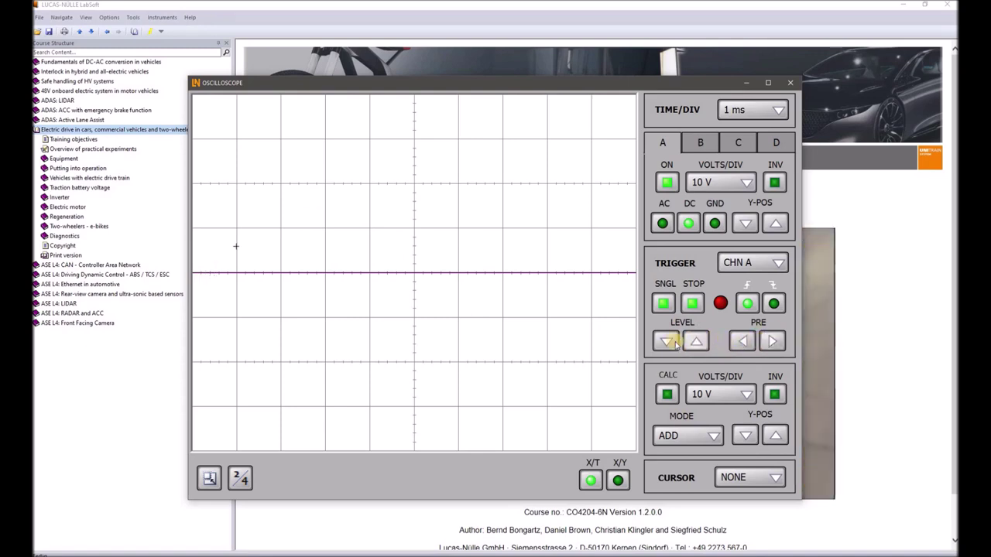
pyautogui.click(695, 341)
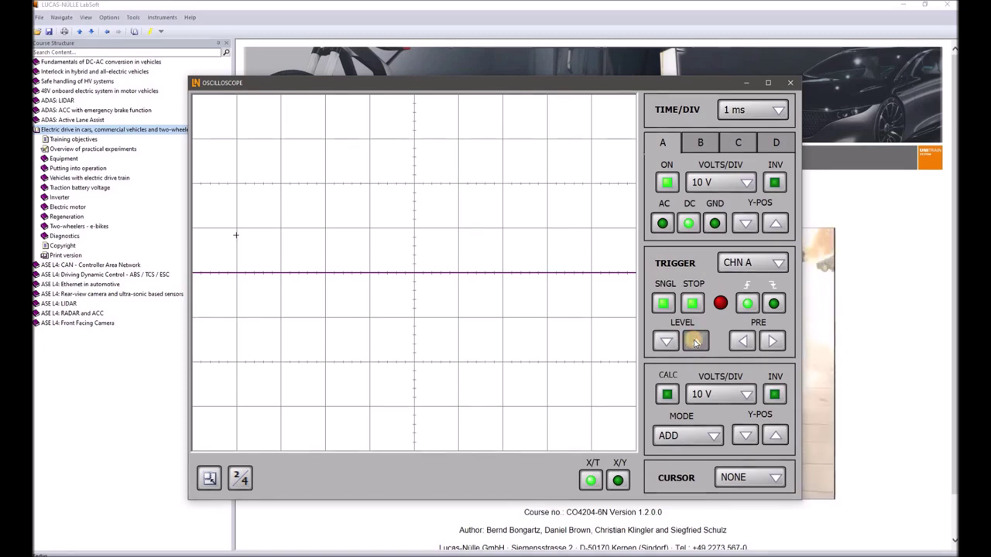
# Step: Turn single-shot triggering off, then toggle STOP on and off again
pyautogui.click(662, 303)
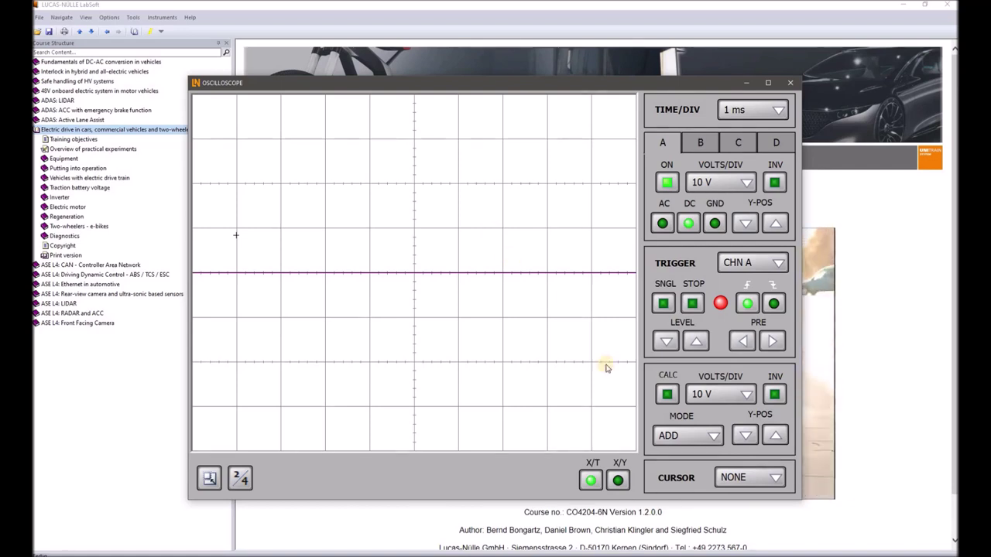
pyautogui.click(694, 304)
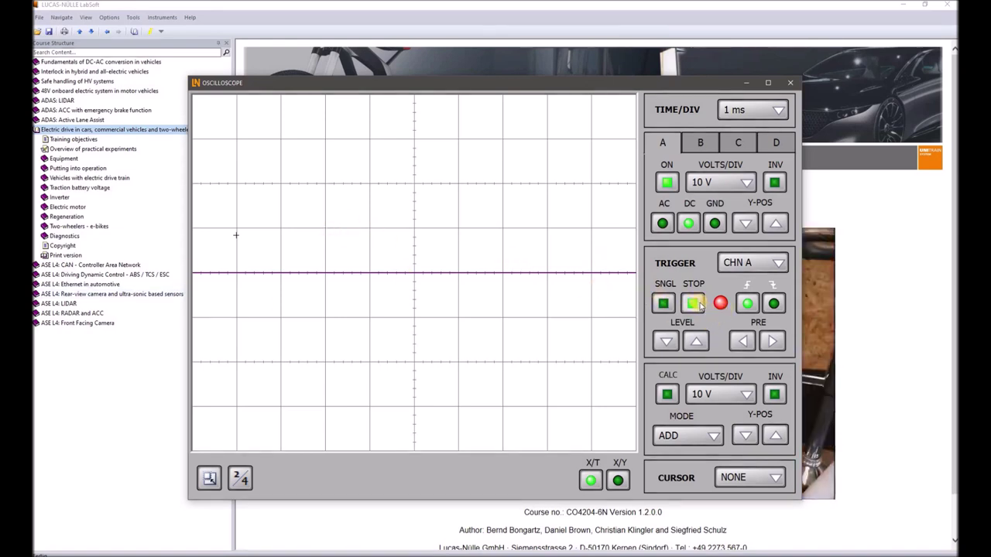
pyautogui.click(693, 303)
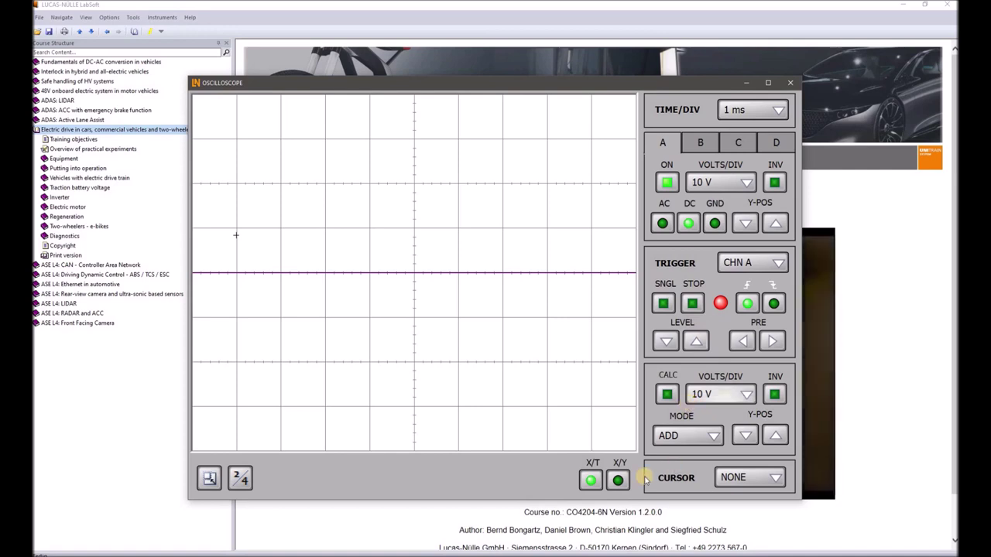
# Step: Turn on the CALC channel, keeping MODE at ADD and VOLTS/DIV at 10 V
pyautogui.click(669, 395)
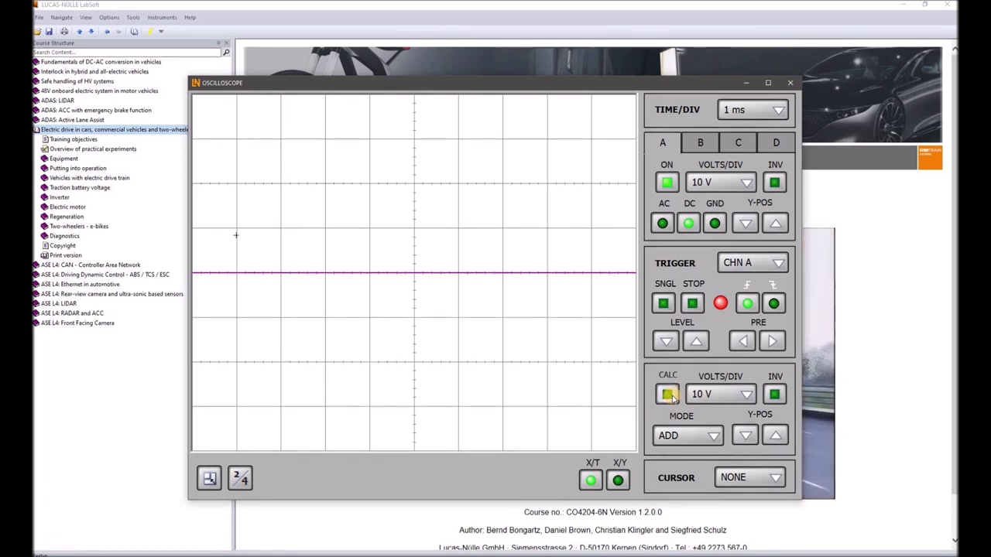
pyautogui.click(710, 435)
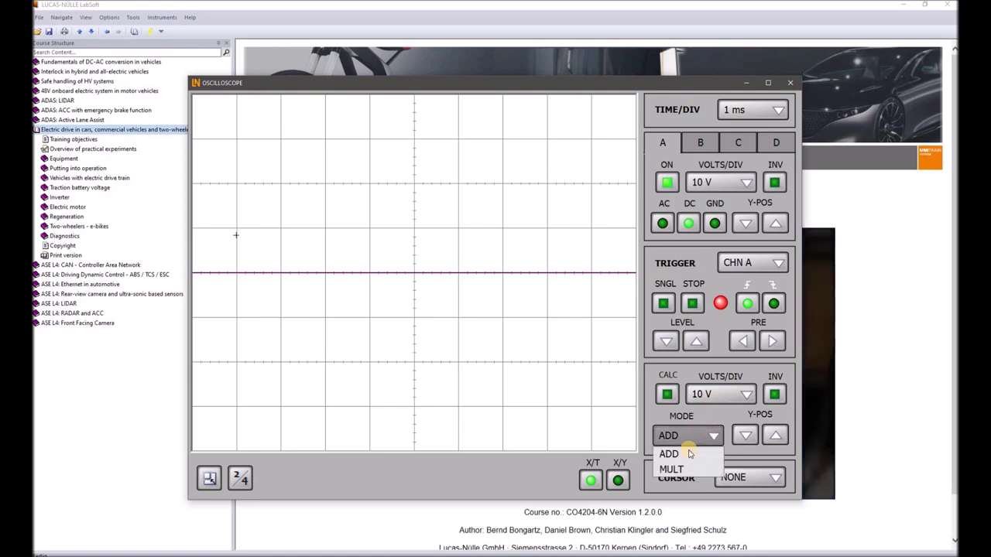
pyautogui.click(714, 396)
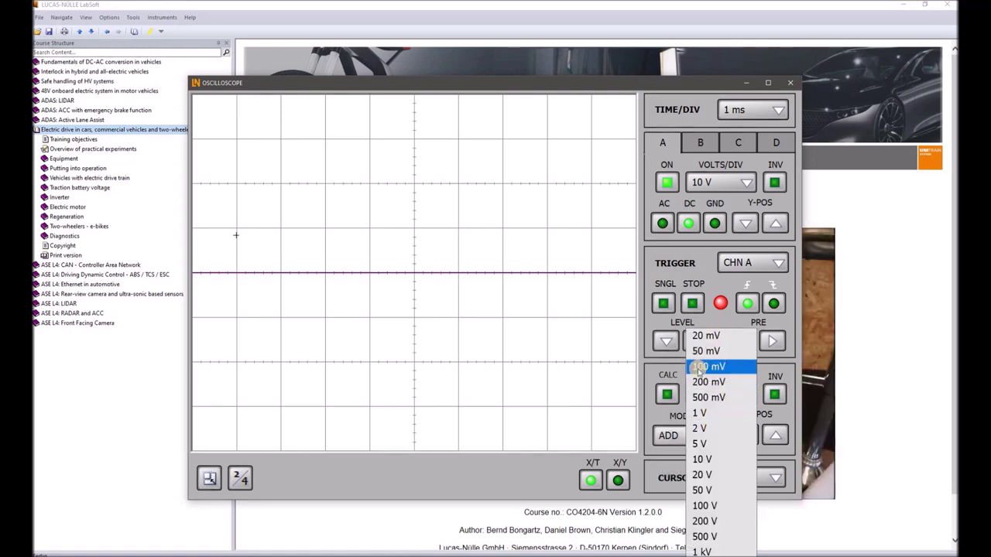
pyautogui.click(664, 416)
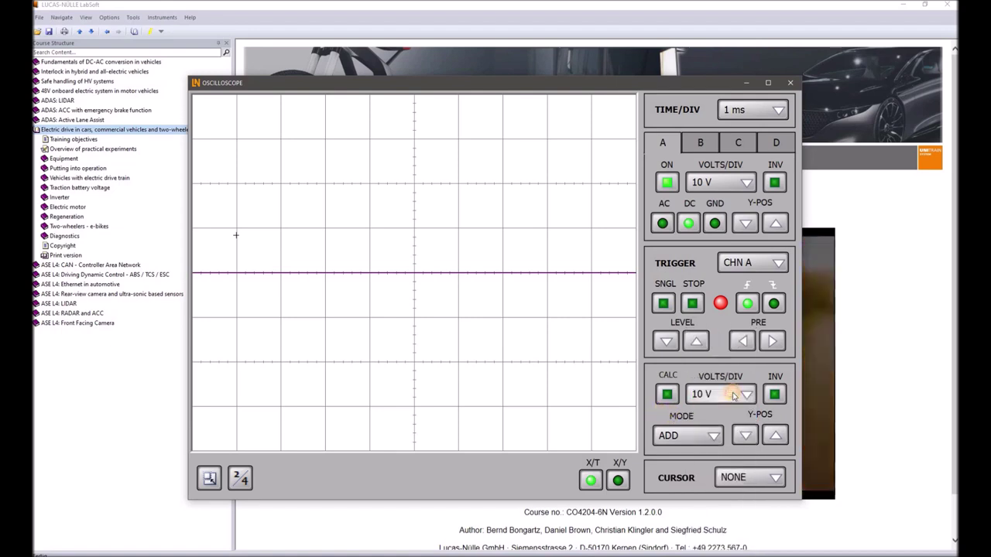
pyautogui.click(734, 395)
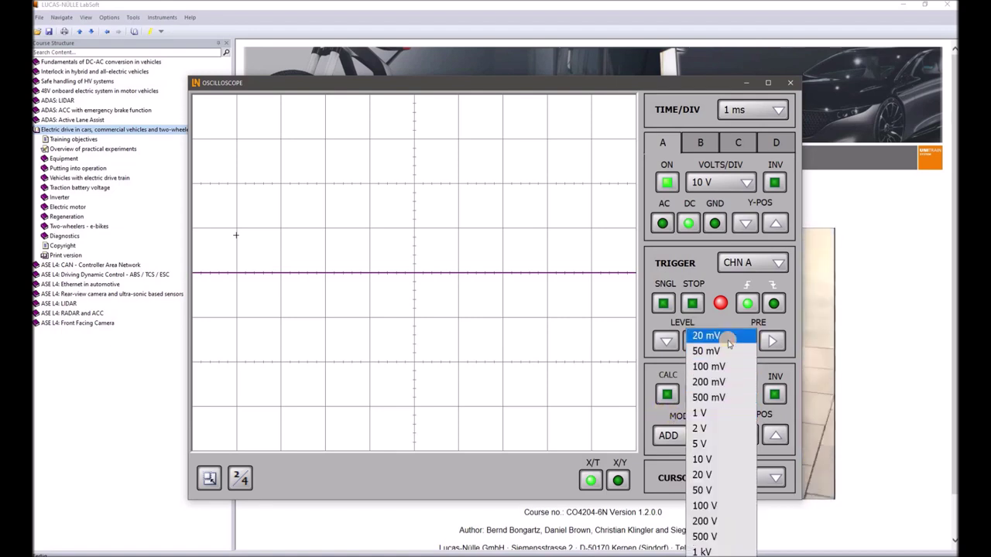
pyautogui.click(647, 416)
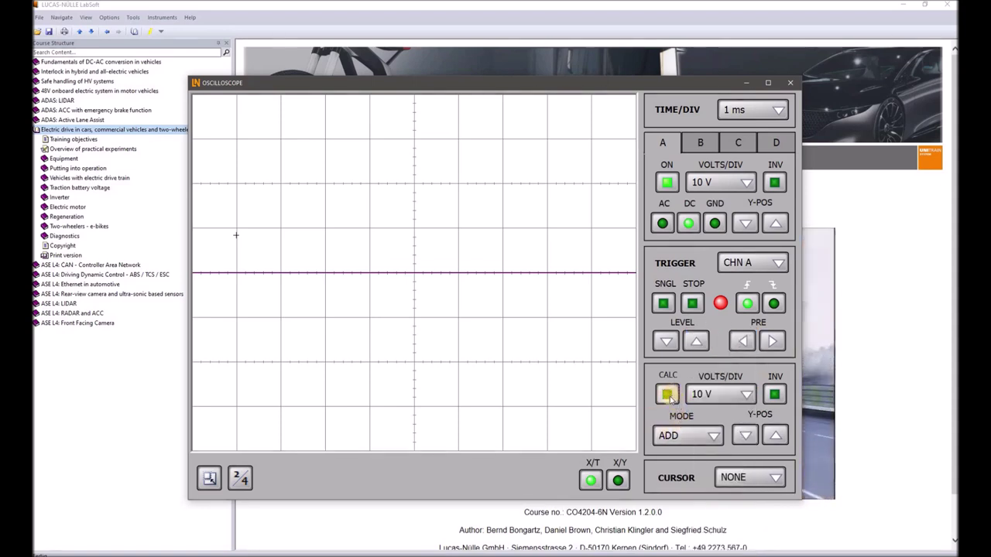
# Step: Reduce the display to two channels and re-enable CALC with MODE ADD
pyautogui.click(242, 480)
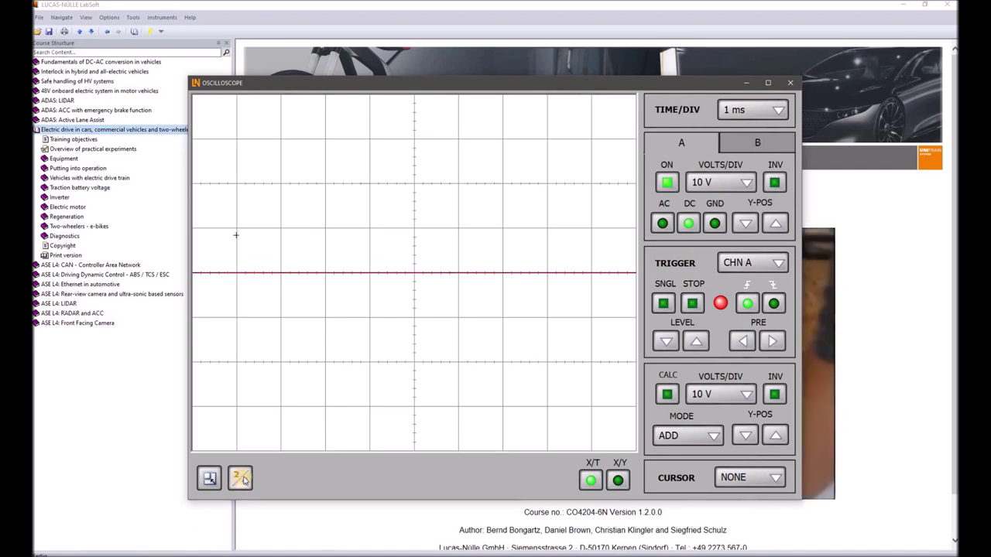
pyautogui.click(666, 394)
pyautogui.click(672, 435)
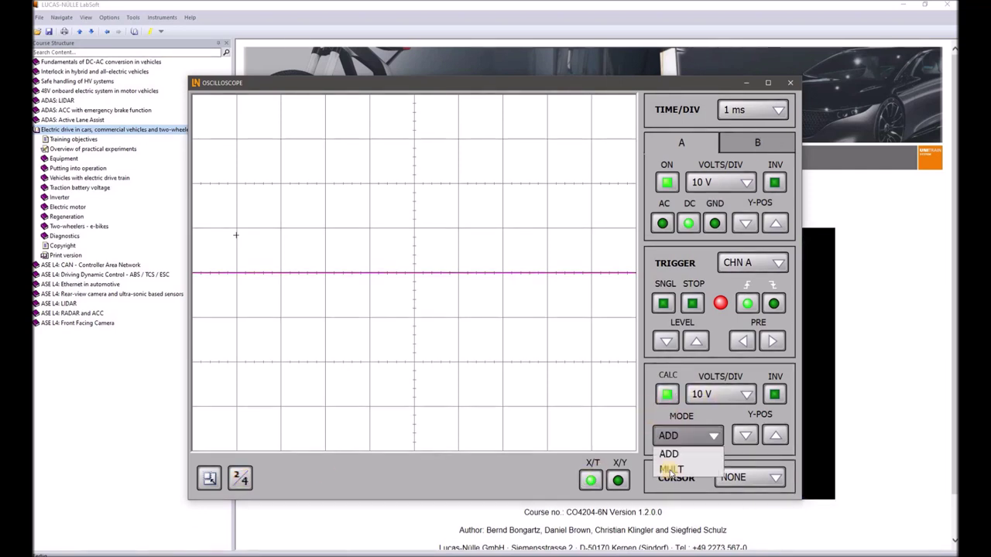
pyautogui.click(566, 298)
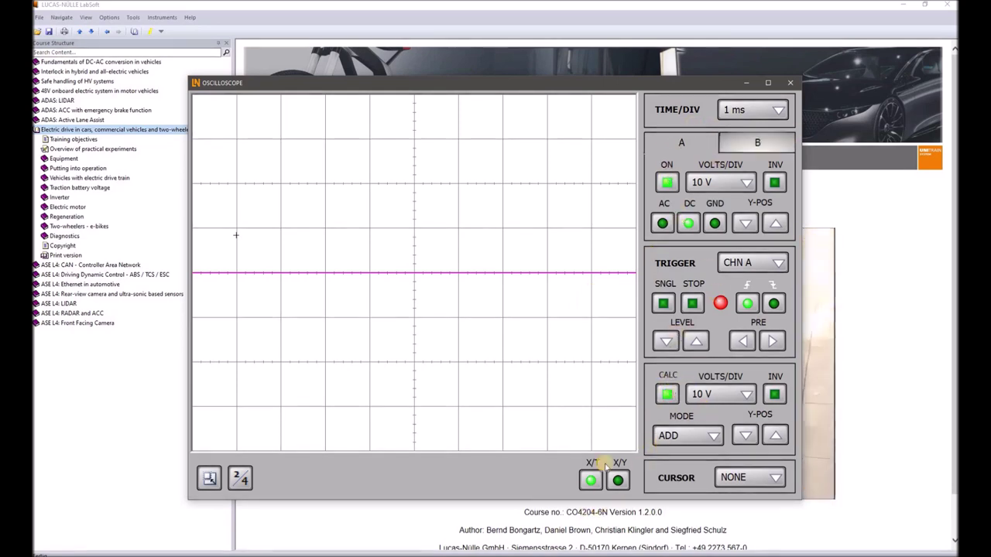
pyautogui.click(677, 436)
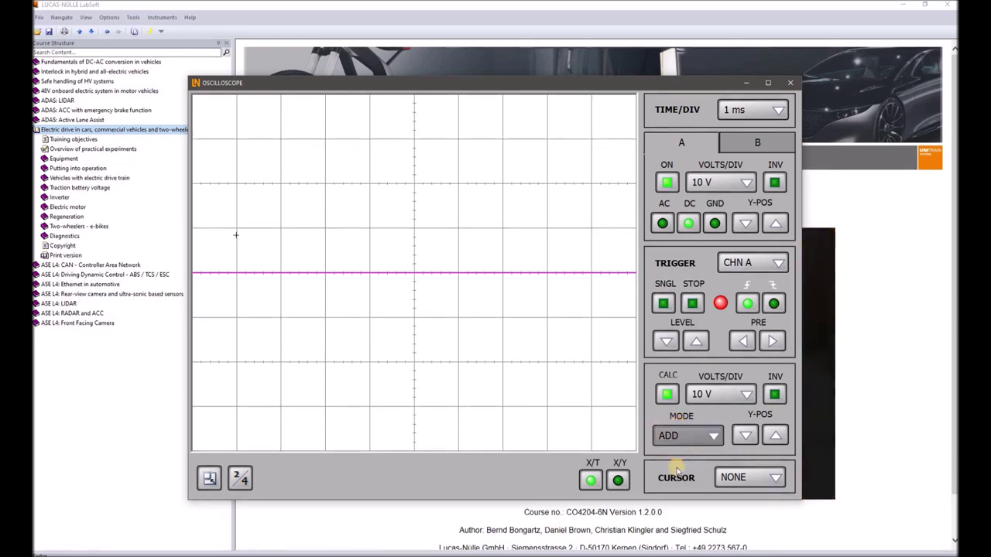
pyautogui.click(703, 418)
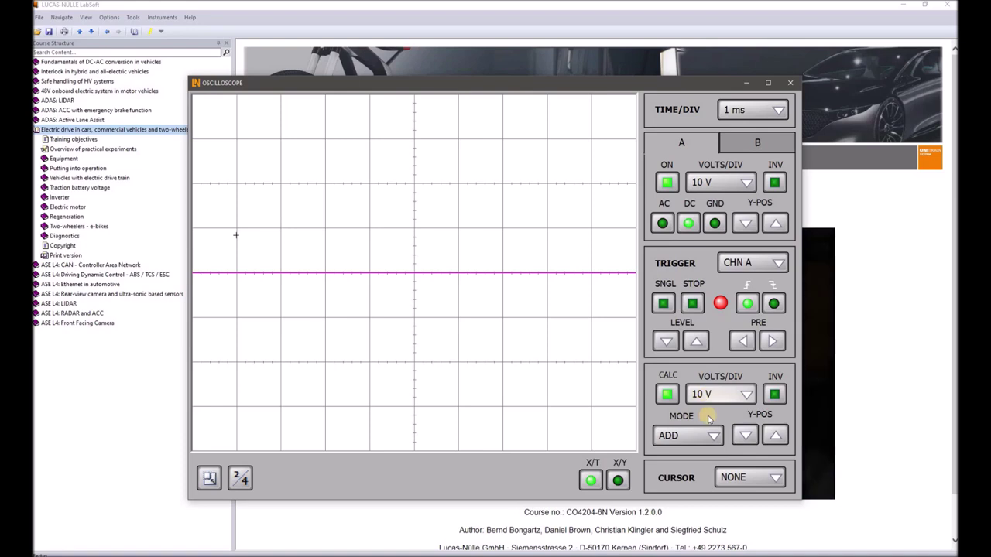
# Step: Restore all four channels and set the CURSOR target to channel A
pyautogui.click(768, 480)
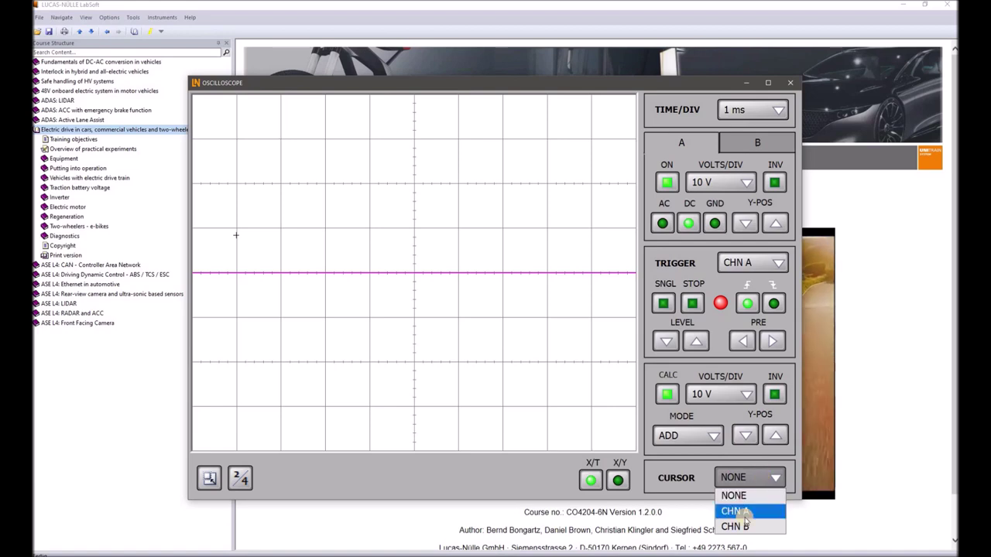
pyautogui.click(246, 480)
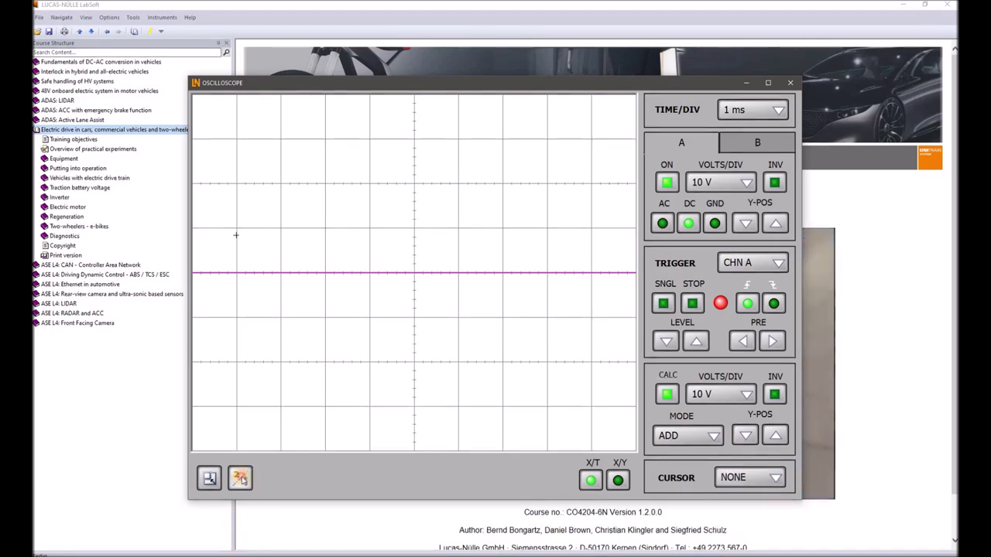
pyautogui.click(757, 477)
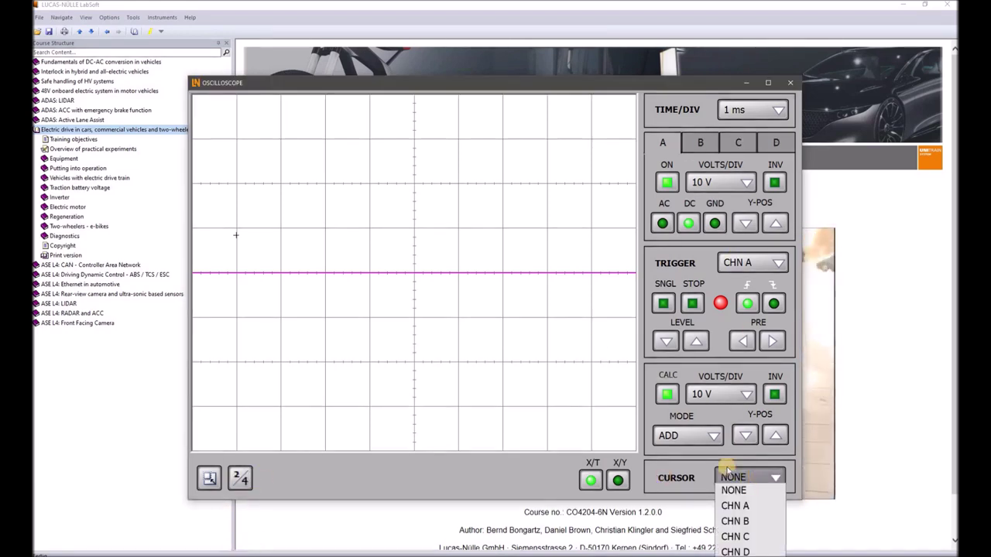
pyautogui.click(736, 505)
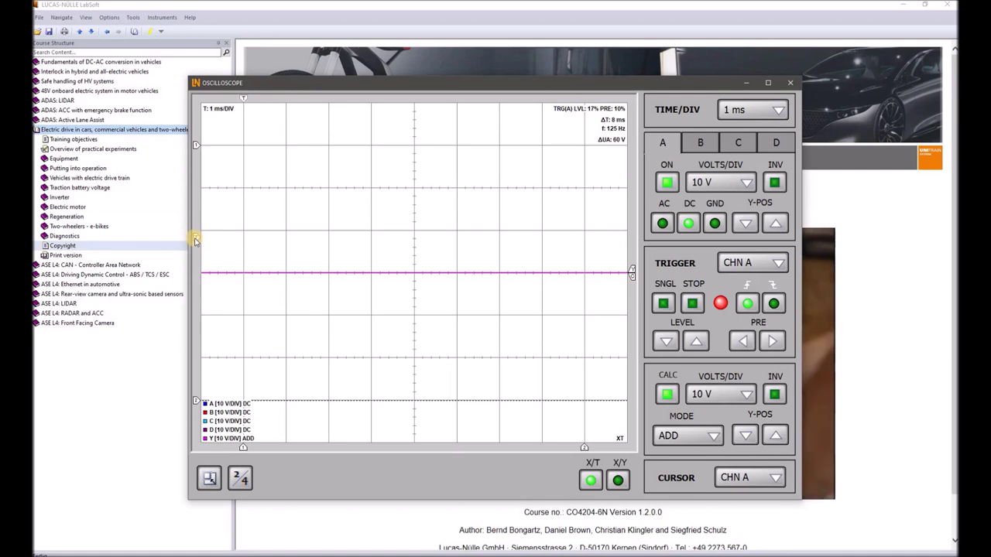
# Step: Drag the voltage and time cursor markers until the readout shows ΔT 8 ms and f 125 Hz
pyautogui.moveTo(197, 236); pyautogui.dragTo(207, 225)
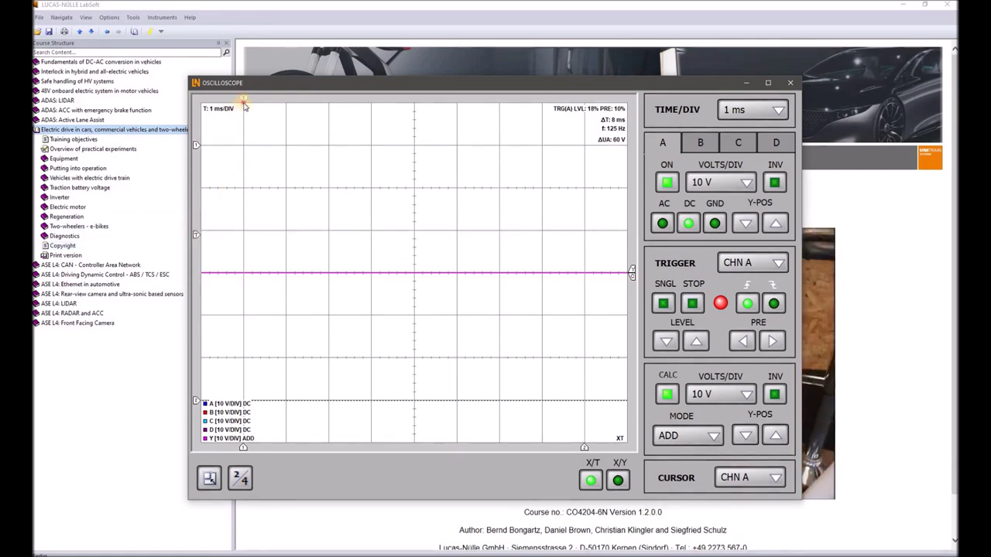
pyautogui.moveTo(244, 101); pyautogui.dragTo(291, 117)
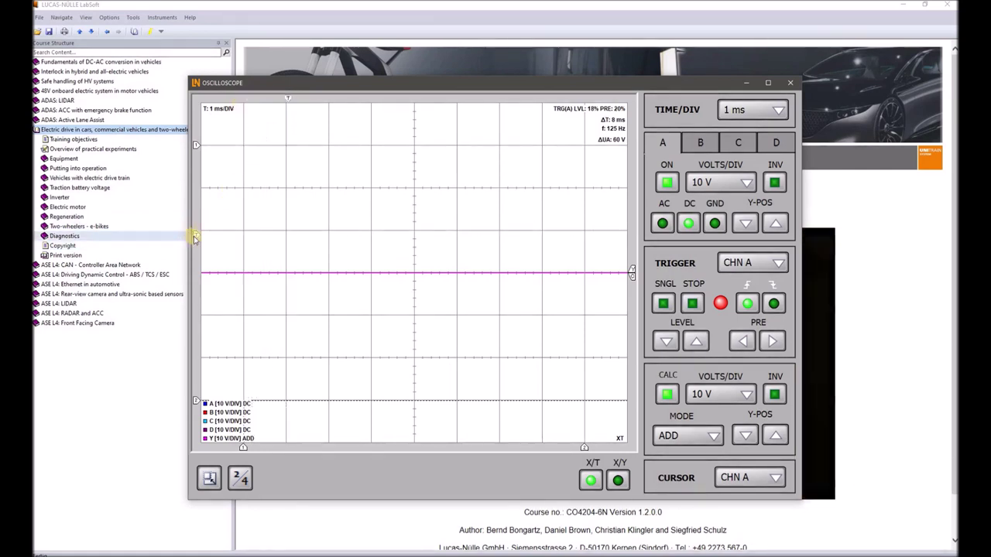
pyautogui.moveTo(198, 234); pyautogui.dragTo(200, 229)
pyautogui.click(741, 264)
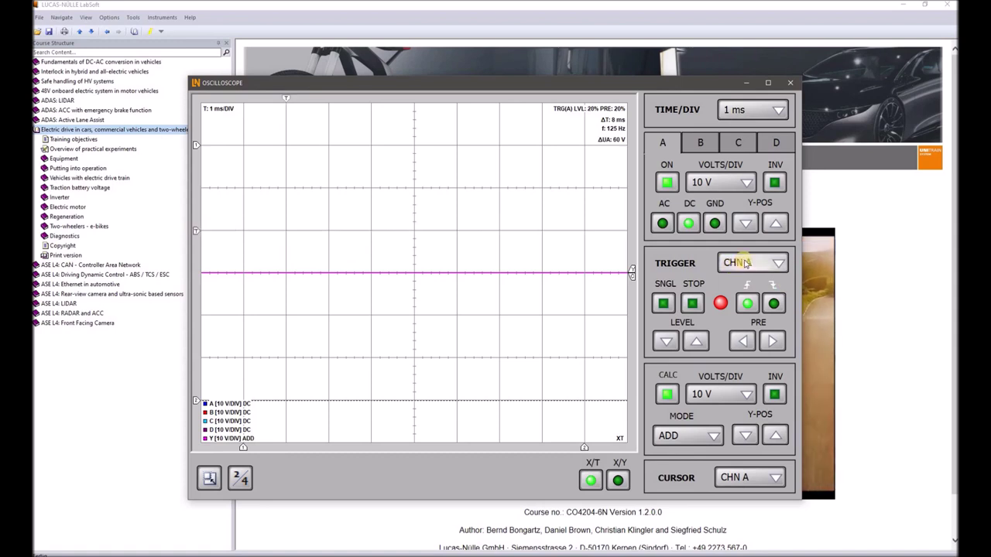
# Step: Set the trigger source to NONE and place the voltage cursors one division apart for ΔUA 10 V
pyautogui.click(752, 262)
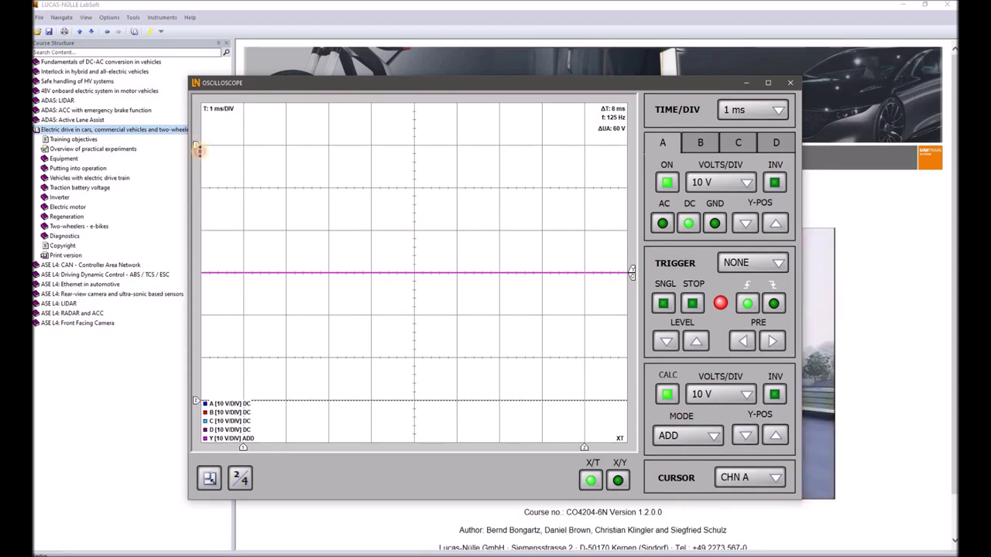
pyautogui.moveTo(196, 150); pyautogui.dragTo(188, 197)
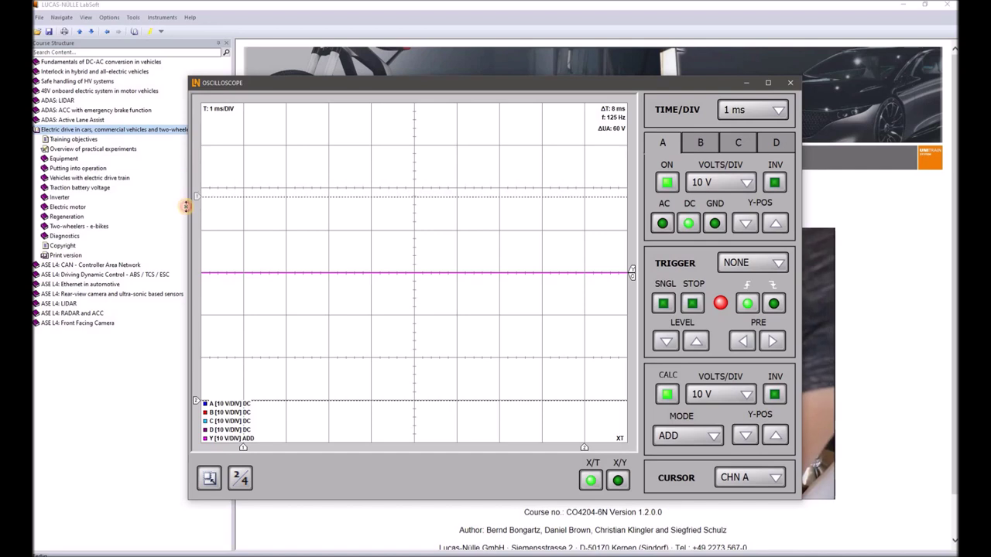
pyautogui.moveTo(188, 197); pyautogui.dragTo(188, 192)
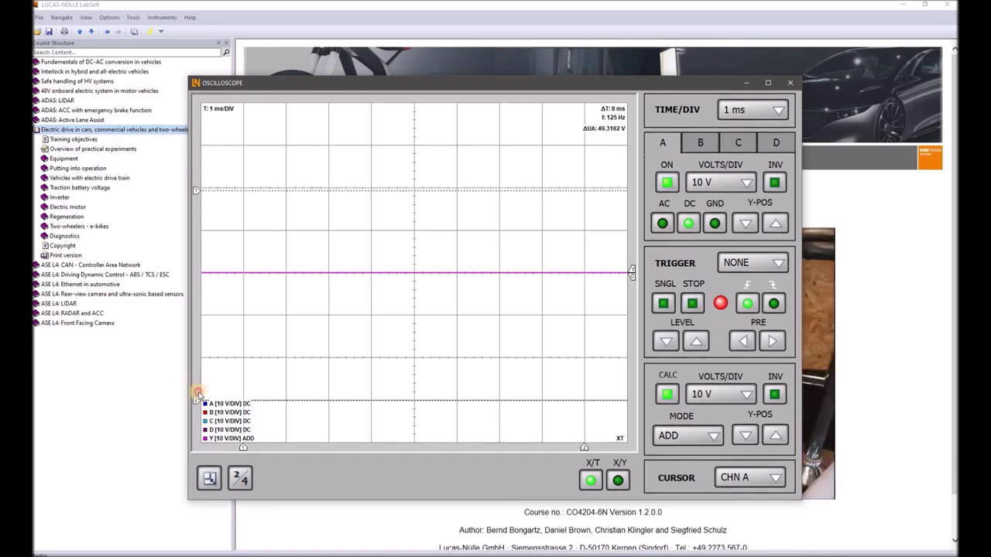
pyautogui.moveTo(200, 400)
pyautogui.mouseDown()
pyautogui.moveTo(190, 256)
pyautogui.moveTo(191, 274)
pyautogui.mouseUp()
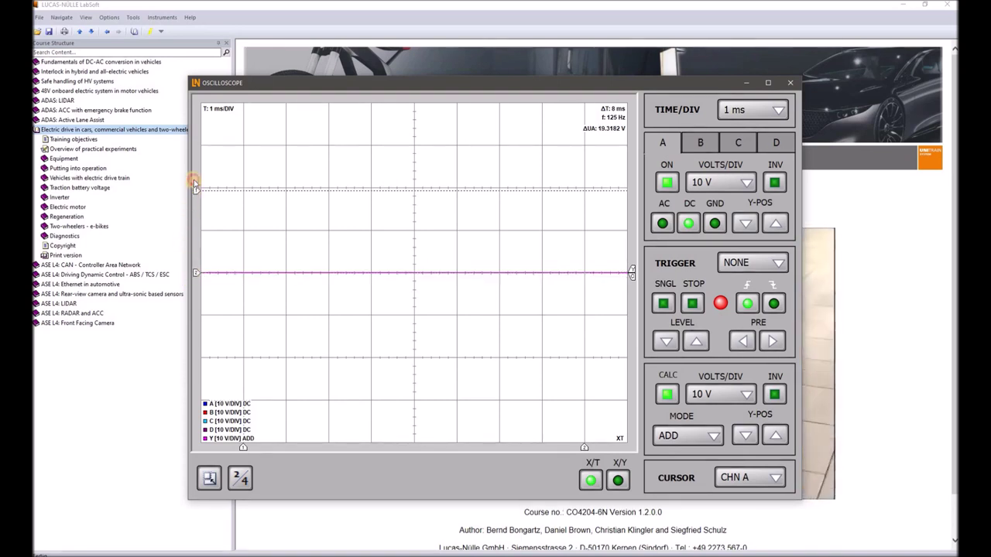
pyautogui.moveTo(197, 193); pyautogui.dragTo(200, 186)
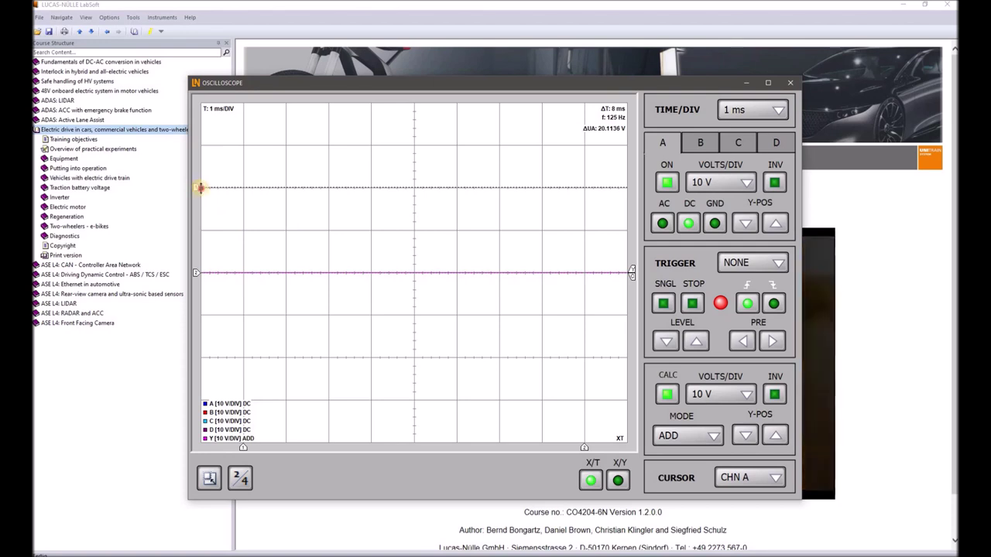
pyautogui.moveTo(200, 188); pyautogui.dragTo(194, 233)
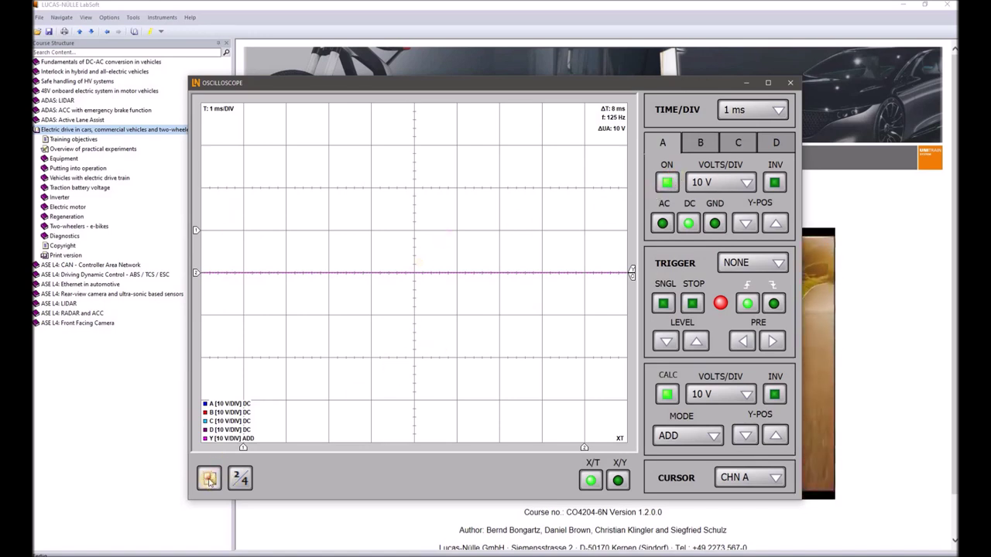
# Step: Toggle full-screen view, return the trigger source to NONE after trying CHN A, and switch CALC off
pyautogui.click(209, 480)
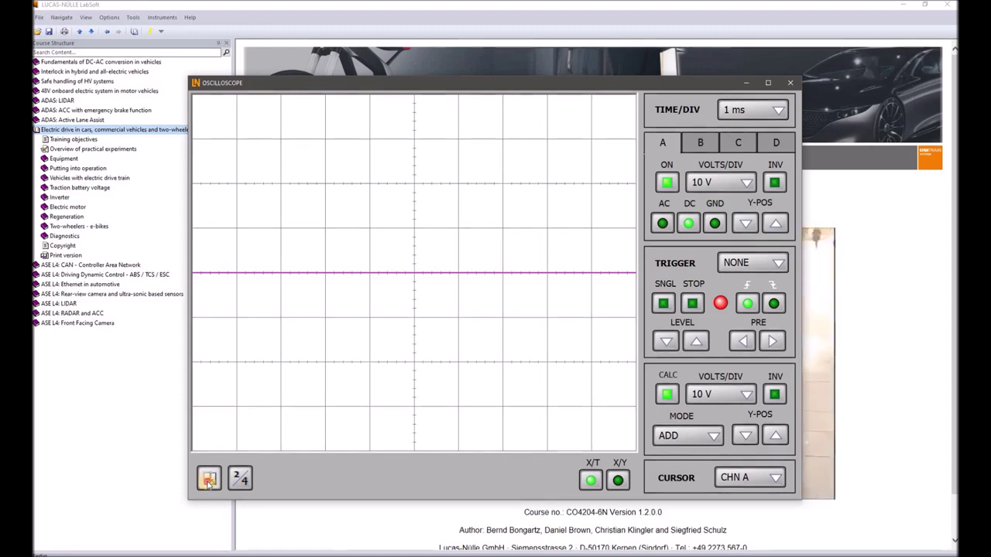
pyautogui.click(209, 480)
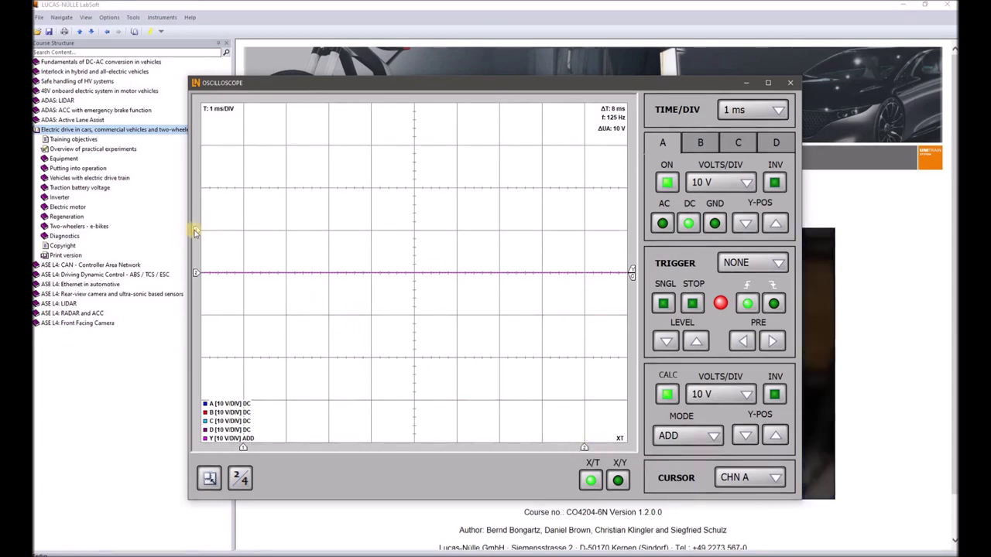
pyautogui.click(723, 263)
pyautogui.click(726, 283)
pyautogui.click(732, 263)
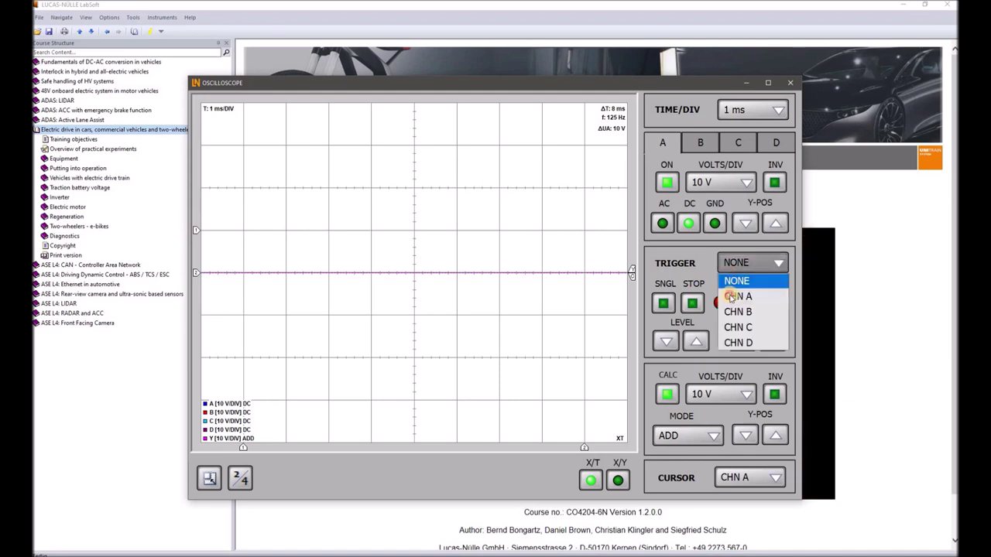
pyautogui.click(737, 297)
pyautogui.click(744, 263)
pyautogui.click(746, 282)
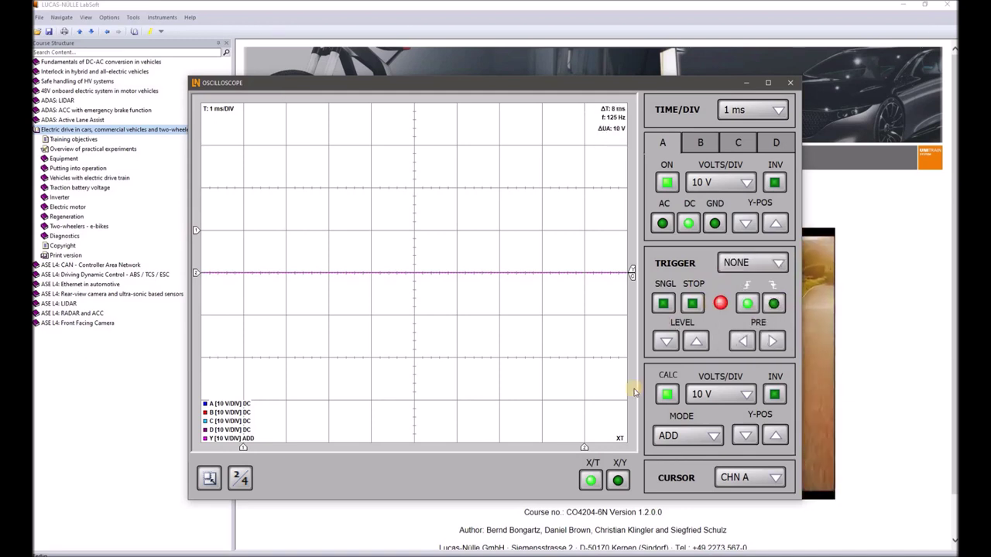
pyautogui.click(667, 394)
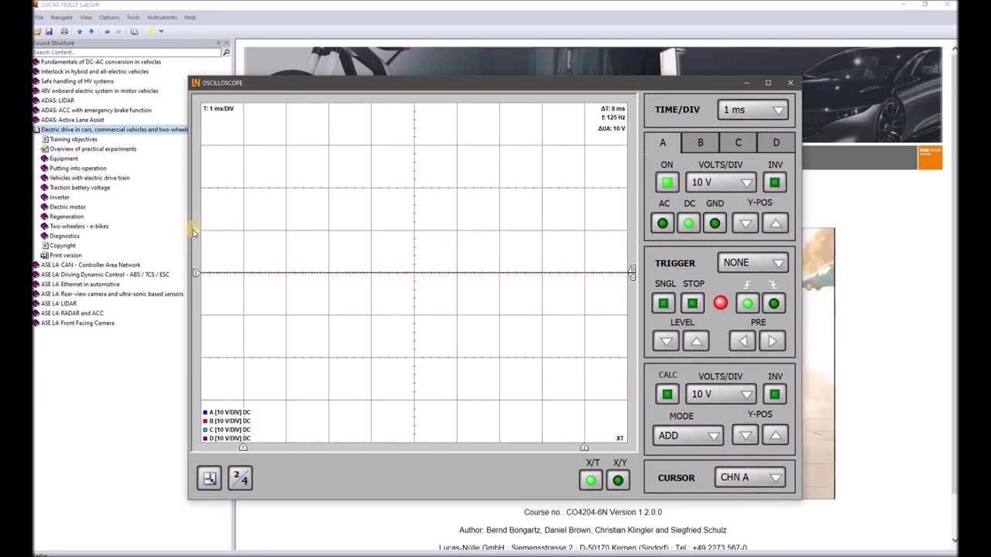
# Step: Drag the two voltage and two time cursors to read ΔT 4.12698 ms and ΔU 13.5227 V
pyautogui.moveTo(195, 230); pyautogui.dragTo(196, 233)
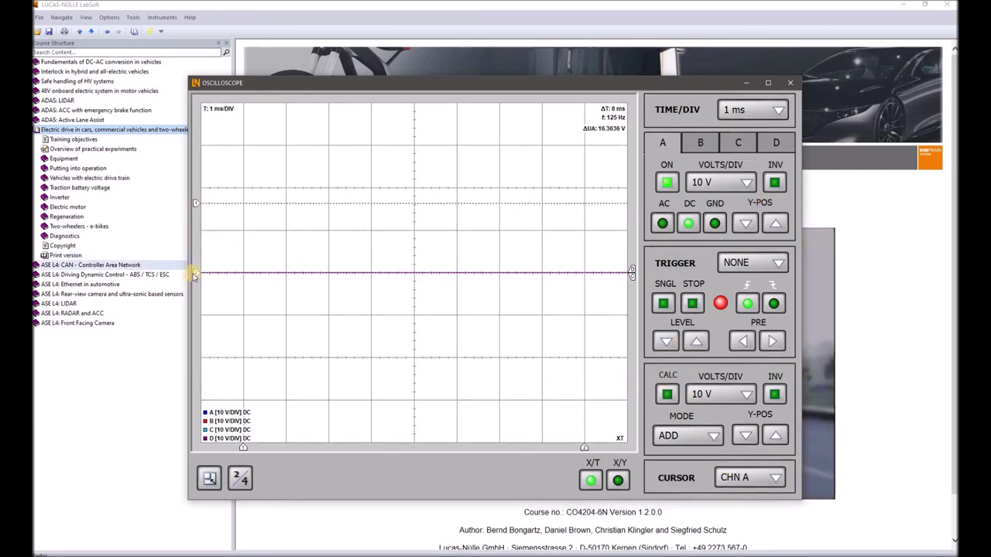
pyautogui.moveTo(196, 271); pyautogui.dragTo(196, 258)
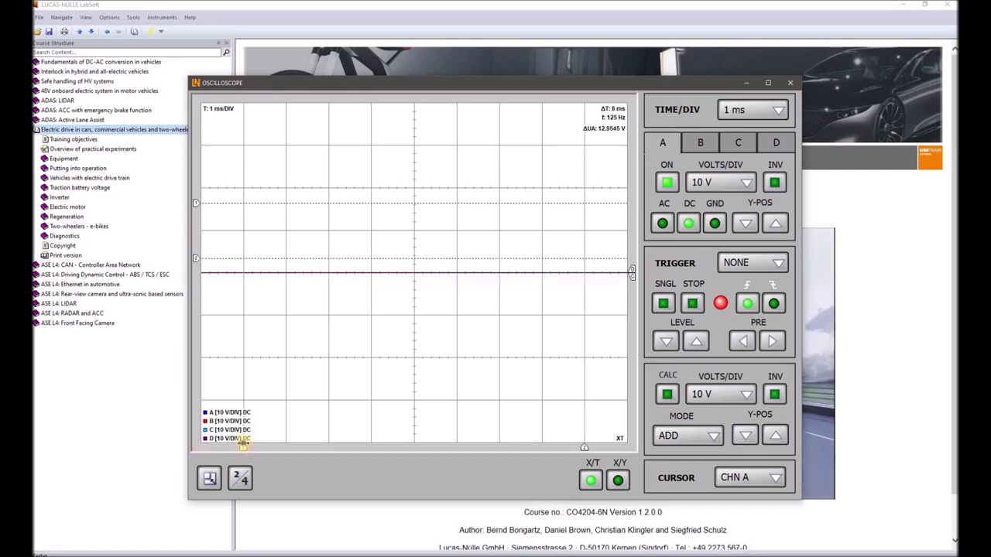
pyautogui.moveTo(243, 447); pyautogui.dragTo(372, 448)
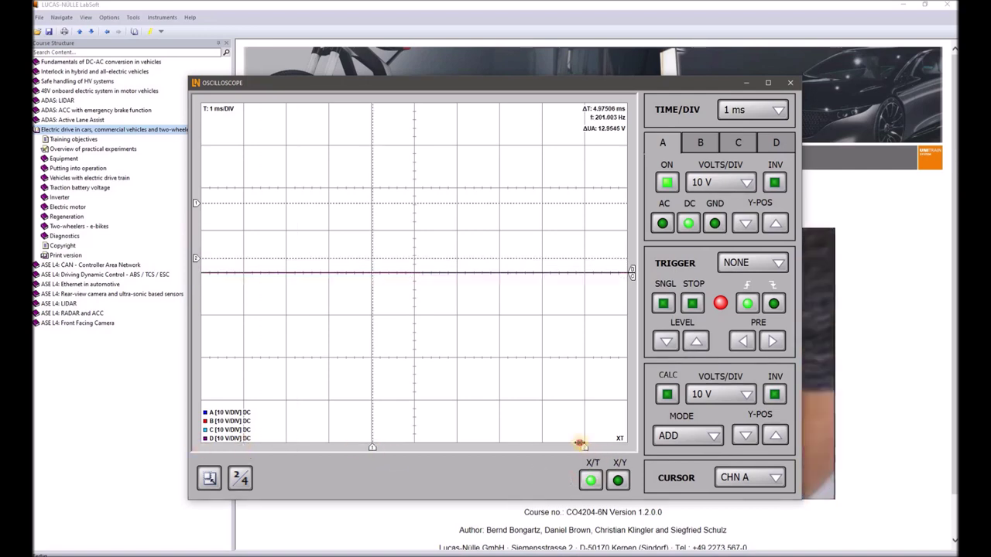
pyautogui.moveTo(585, 448); pyautogui.dragTo(412, 425)
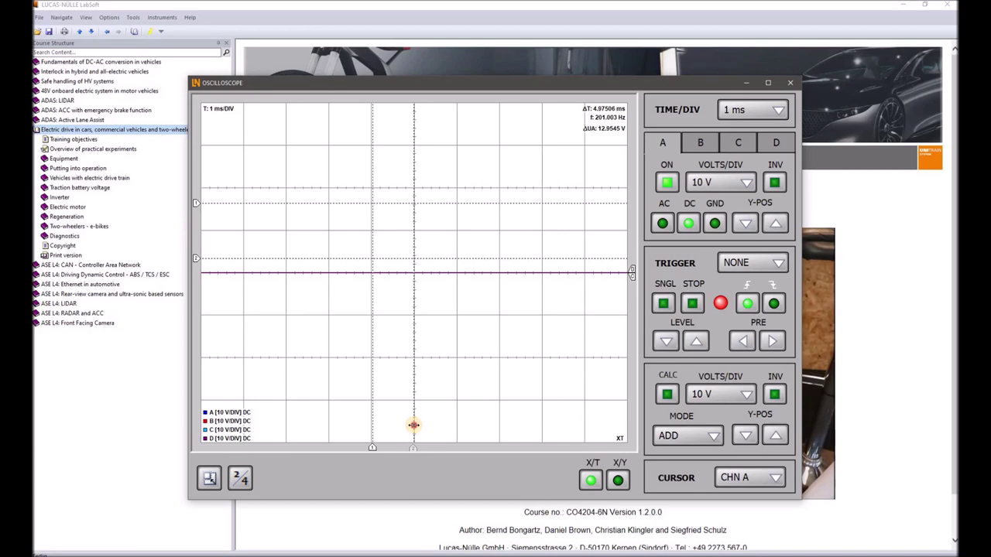
pyautogui.moveTo(413, 425)
pyautogui.mouseDown()
pyautogui.moveTo(523, 437)
pyautogui.moveTo(514, 439)
pyautogui.mouseUp()
pyautogui.moveTo(359, 443)
pyautogui.mouseDown()
pyautogui.moveTo(313, 437)
pyautogui.moveTo(339, 442)
pyautogui.mouseUp()
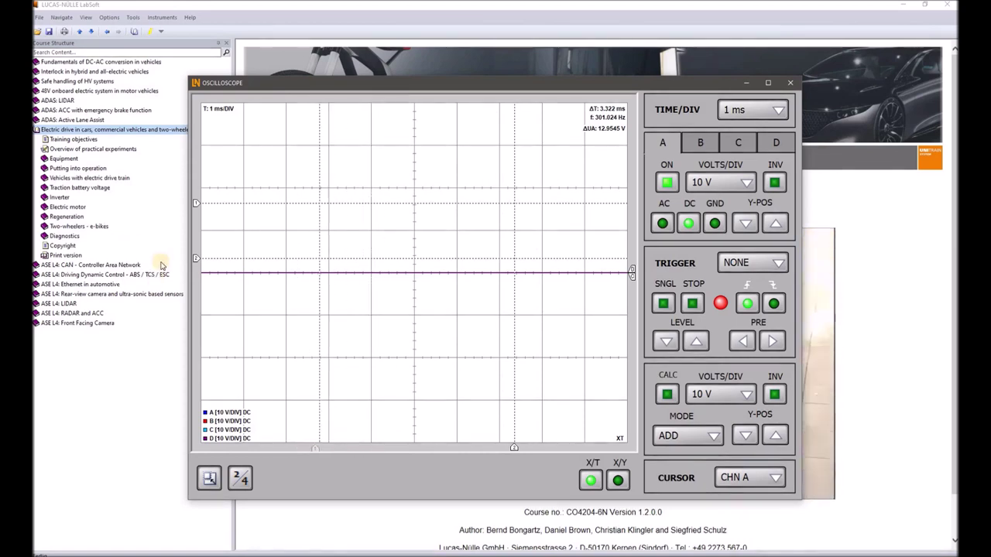
pyautogui.moveTo(197, 256); pyautogui.dragTo(197, 261)
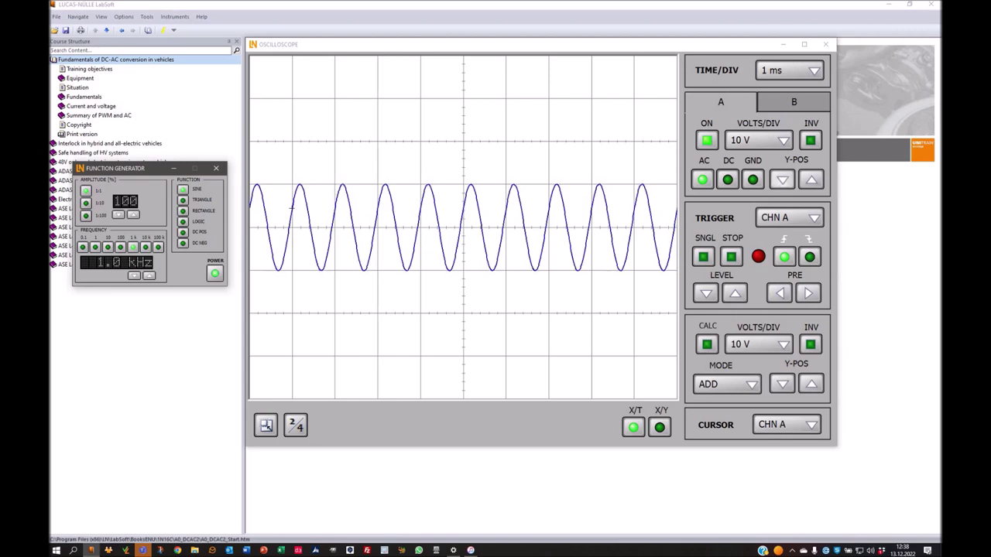
# Step: Nudge channel A's 1 kHz sine trace slightly below the centre line
pyautogui.click(782, 180)
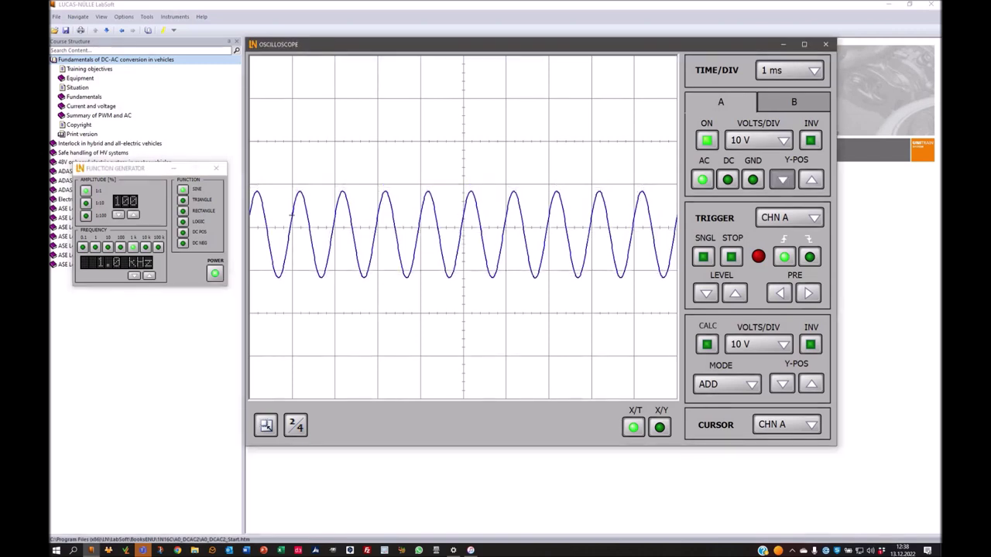
# Step: Show channel B's red sine, raise it three Y-POS steps, then switch channel B off
pyautogui.click(793, 101)
pyautogui.click(707, 140)
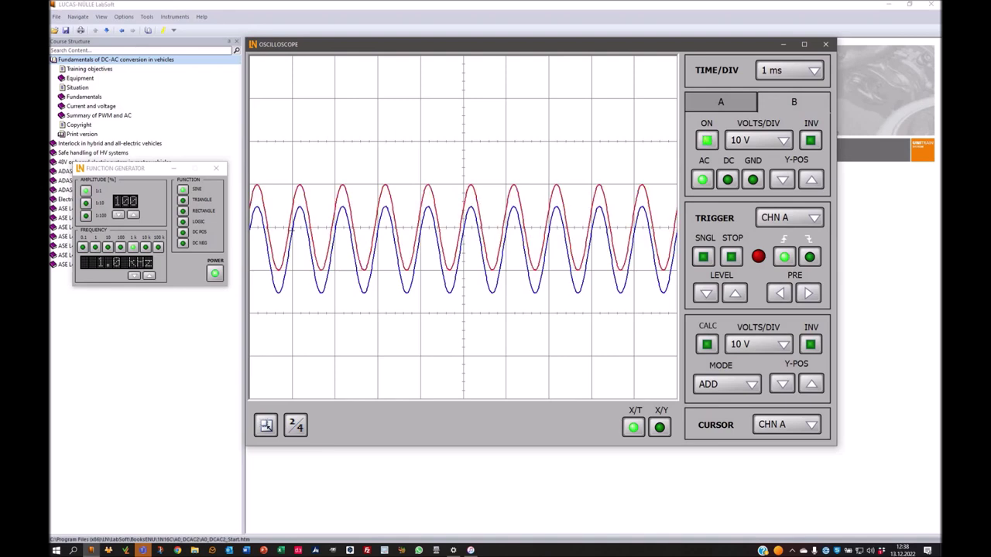
pyautogui.click(811, 180)
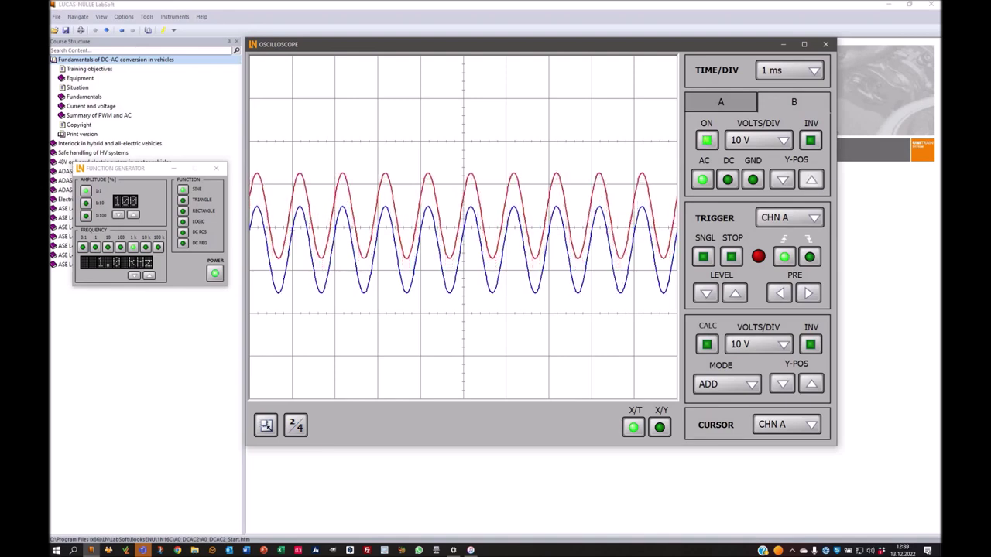
pyautogui.click(811, 180)
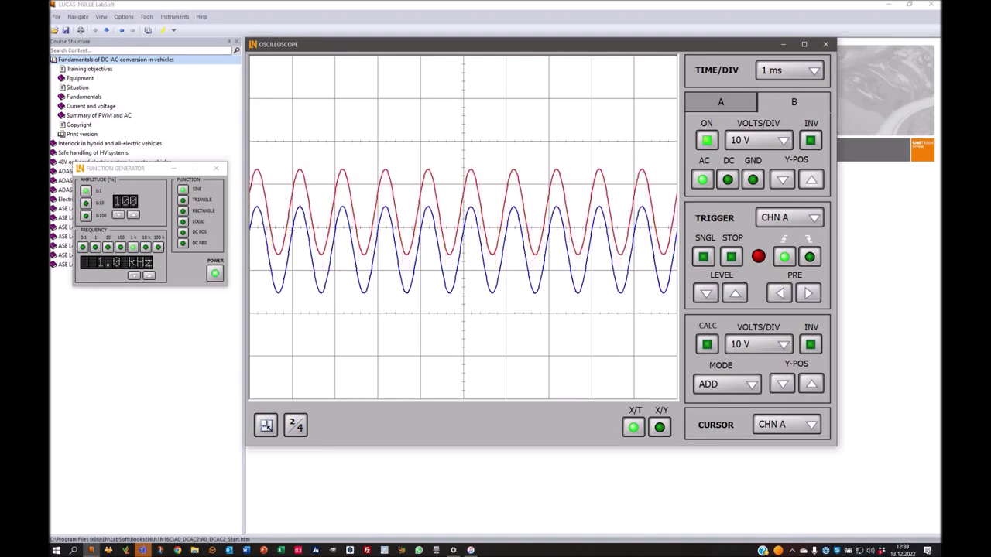
pyautogui.click(811, 180)
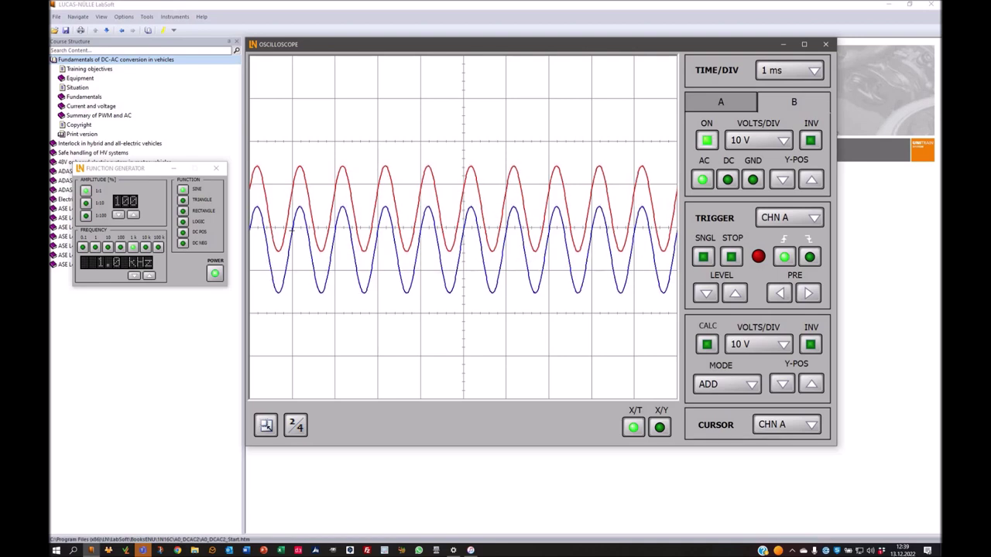
pyautogui.click(707, 140)
pyautogui.click(719, 102)
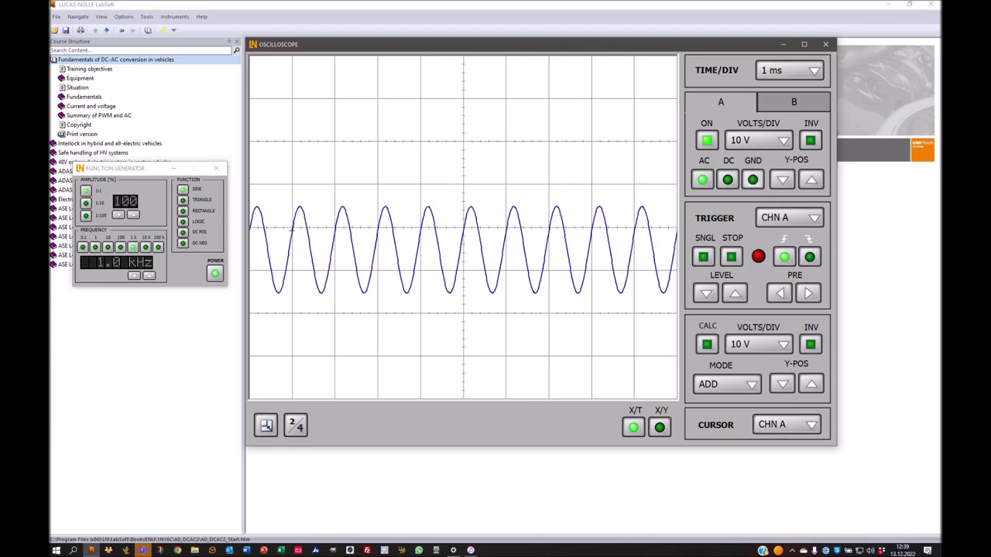
# Step: Ground channel A's input so the trace flattens to its zero line
pyautogui.click(753, 180)
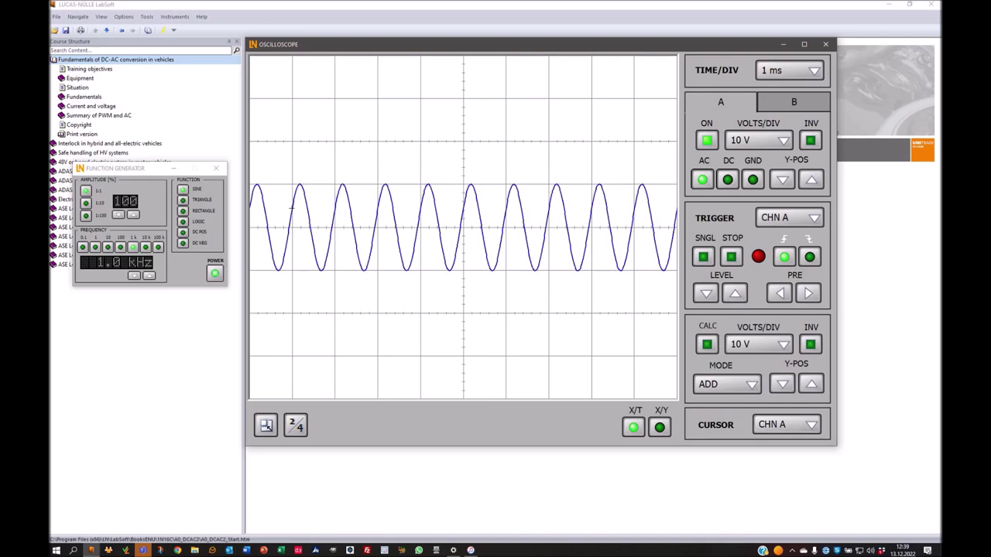
# Step: Try time bases of 1 µs, 500 µs, 1 ms and 500 ms per division
pyautogui.click(789, 70)
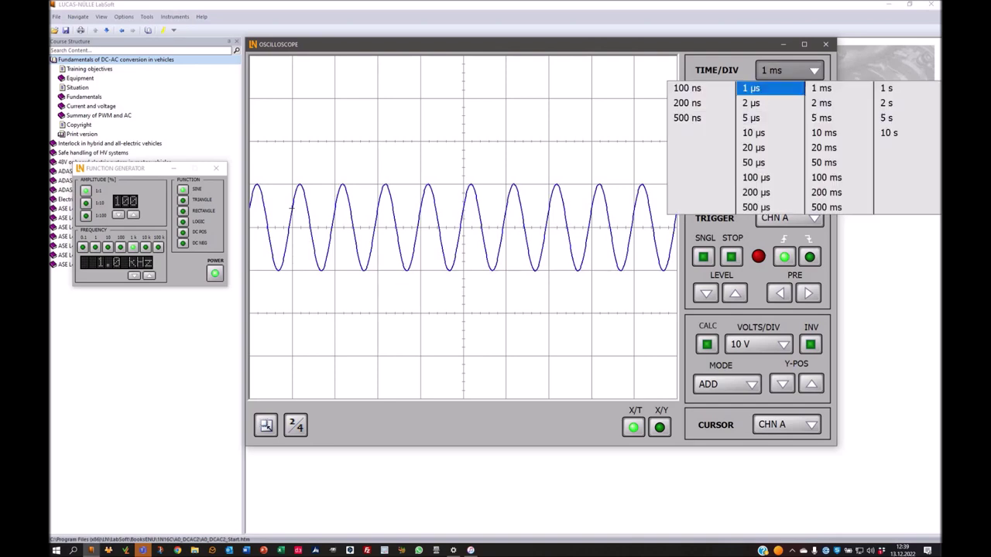
pyautogui.click(751, 88)
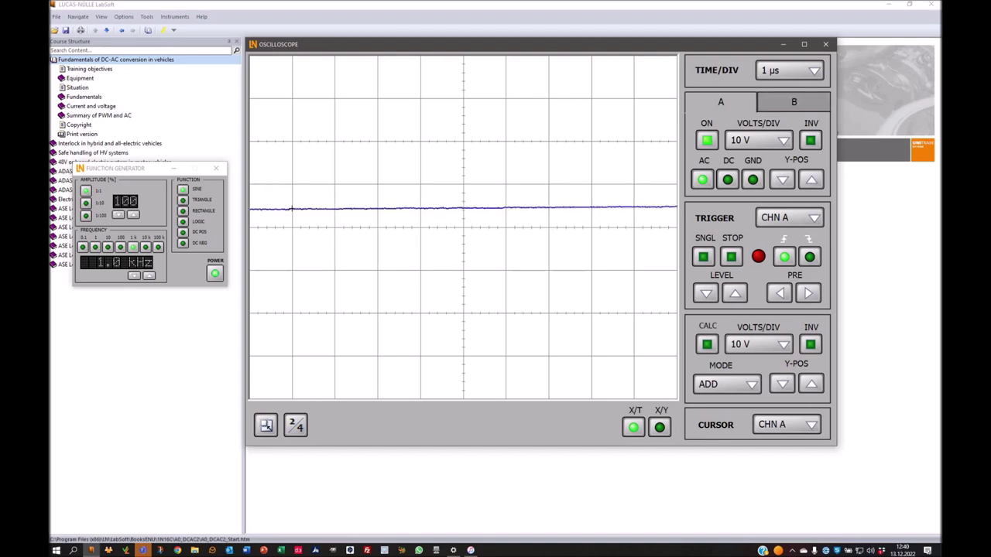
pyautogui.click(788, 70)
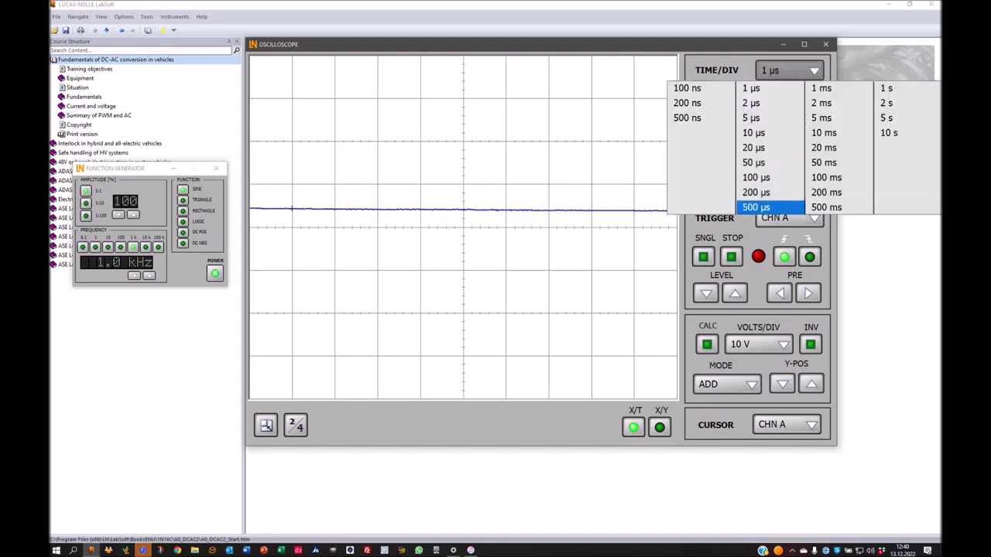
pyautogui.click(755, 206)
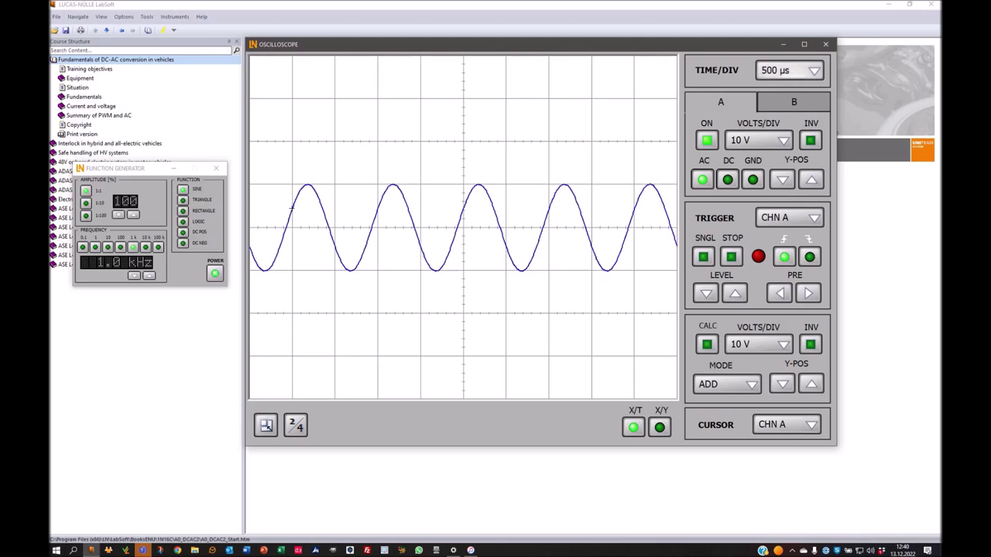
pyautogui.click(813, 70)
pyautogui.click(821, 88)
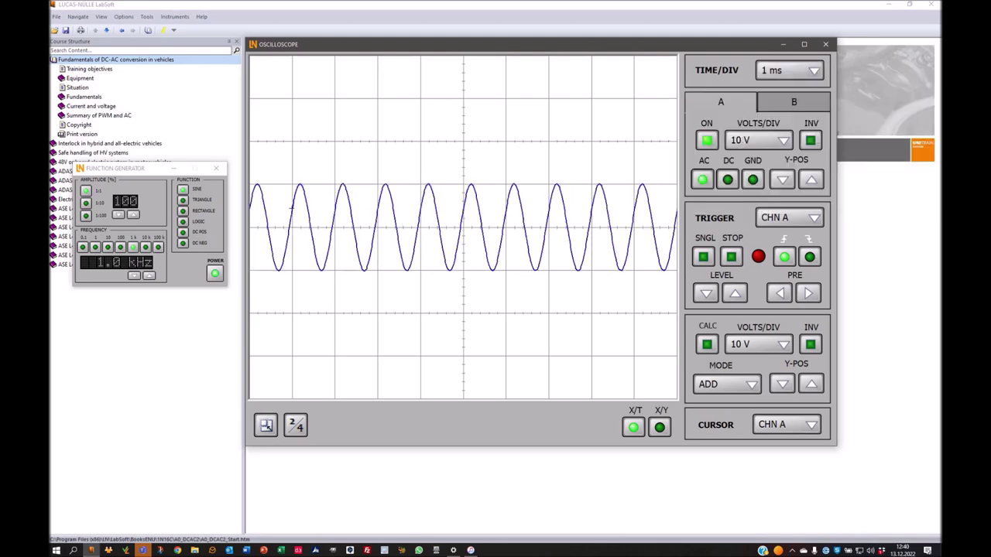
pyautogui.click(813, 70)
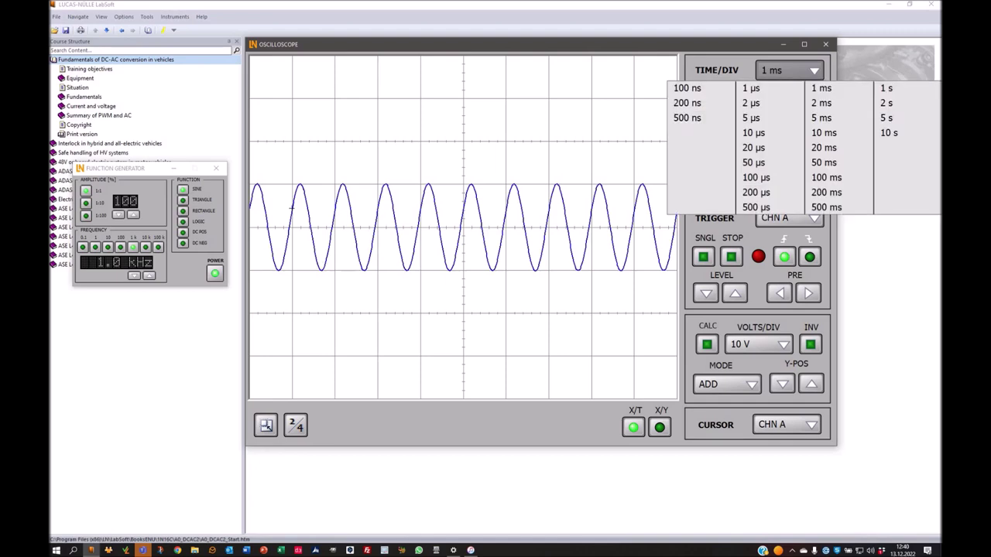
pyautogui.click(826, 206)
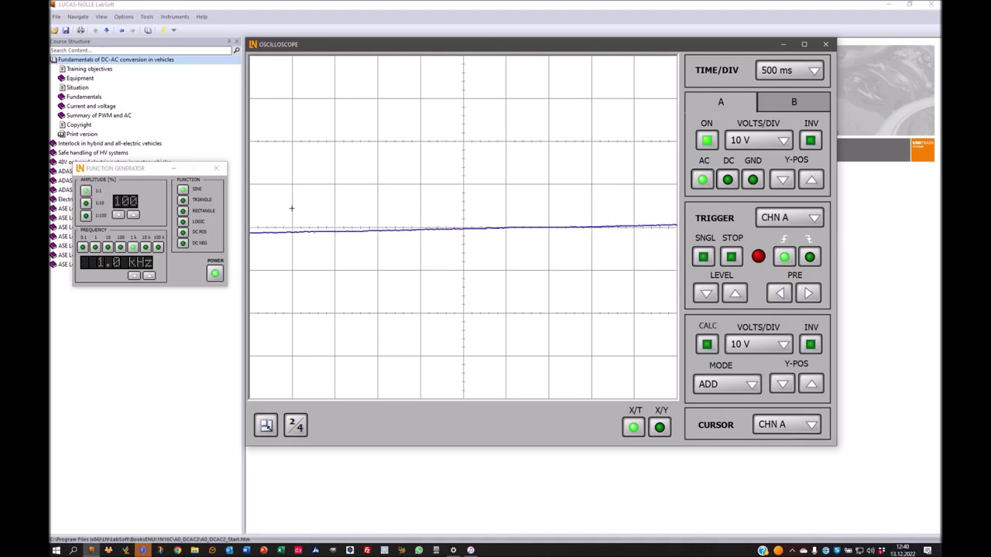
# Step: Set the trigger source to none and return the time base to 1 ms per division
pyautogui.click(811, 218)
pyautogui.click(774, 234)
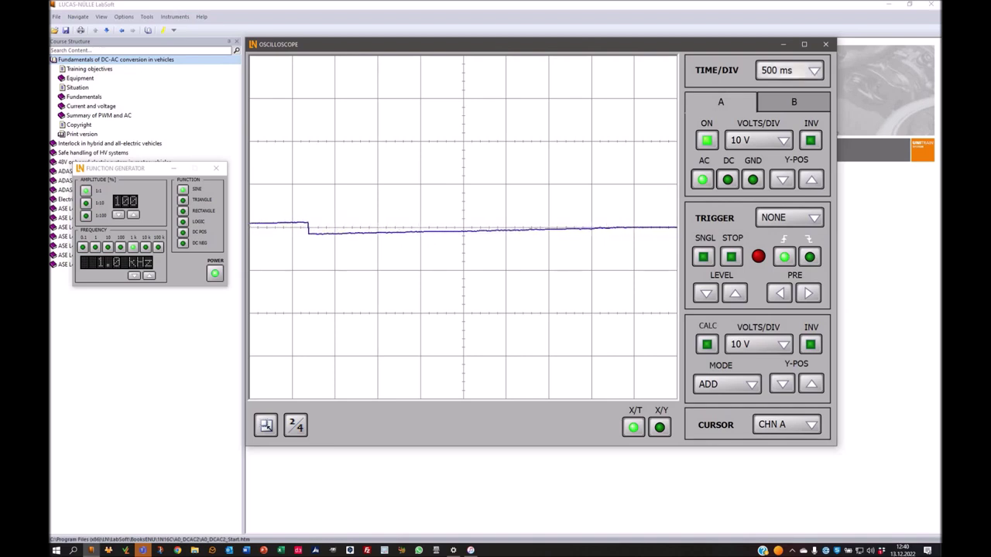
pyautogui.click(814, 71)
pyautogui.click(823, 86)
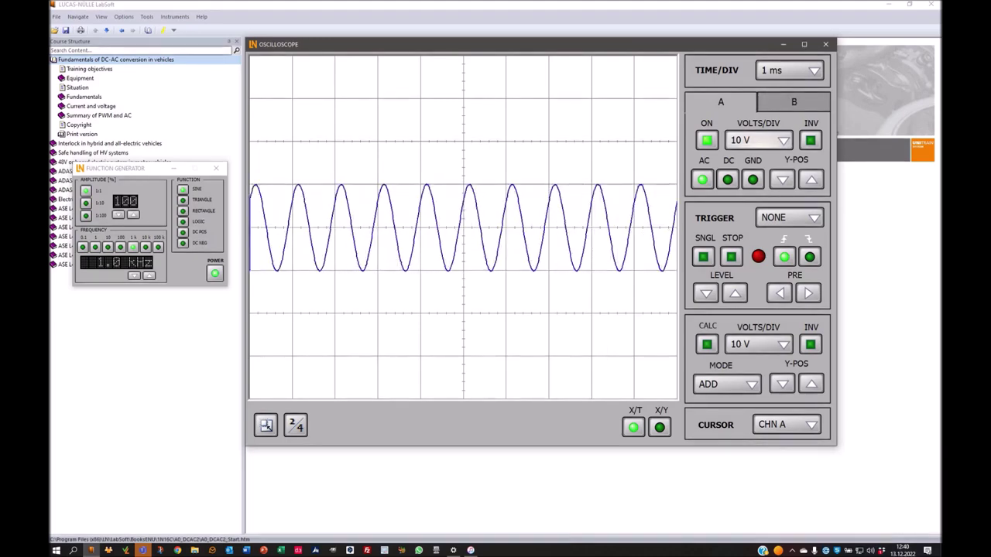
pyautogui.click(783, 140)
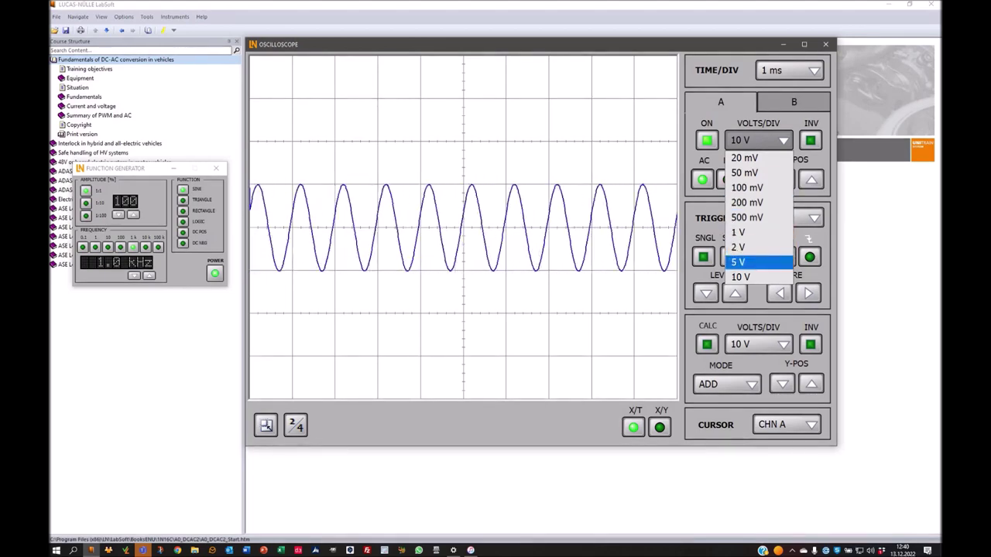
pyautogui.click(758, 262)
pyautogui.click(759, 140)
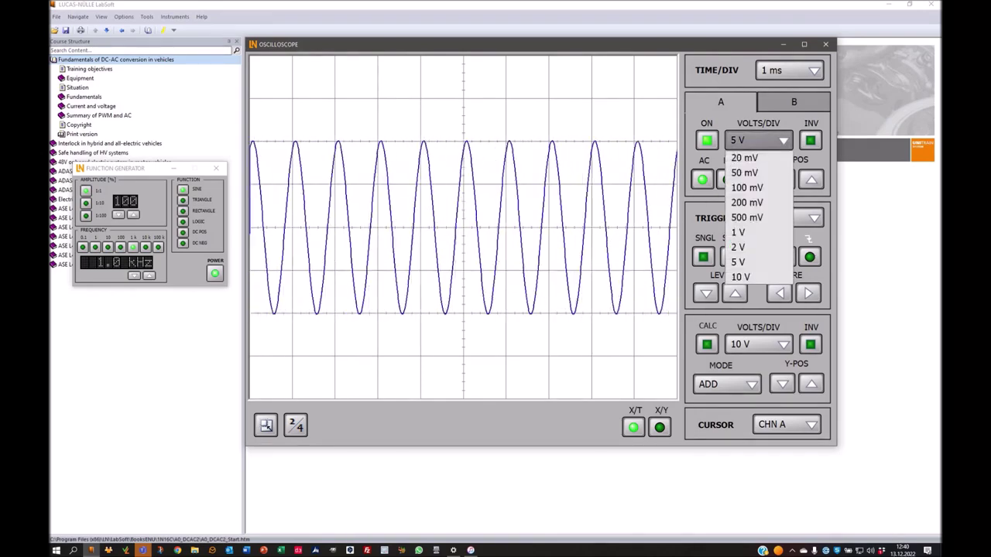
pyautogui.click(743, 247)
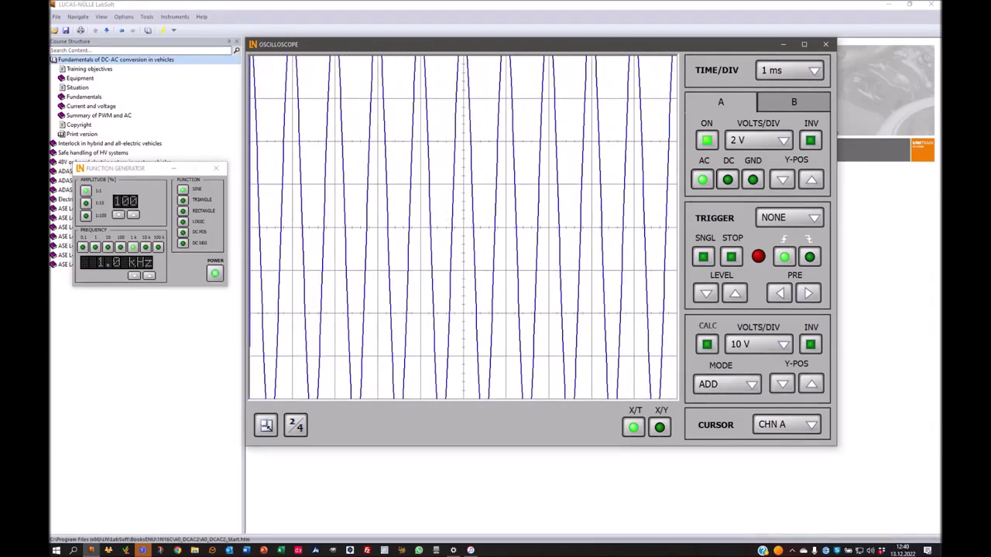
pyautogui.click(775, 140)
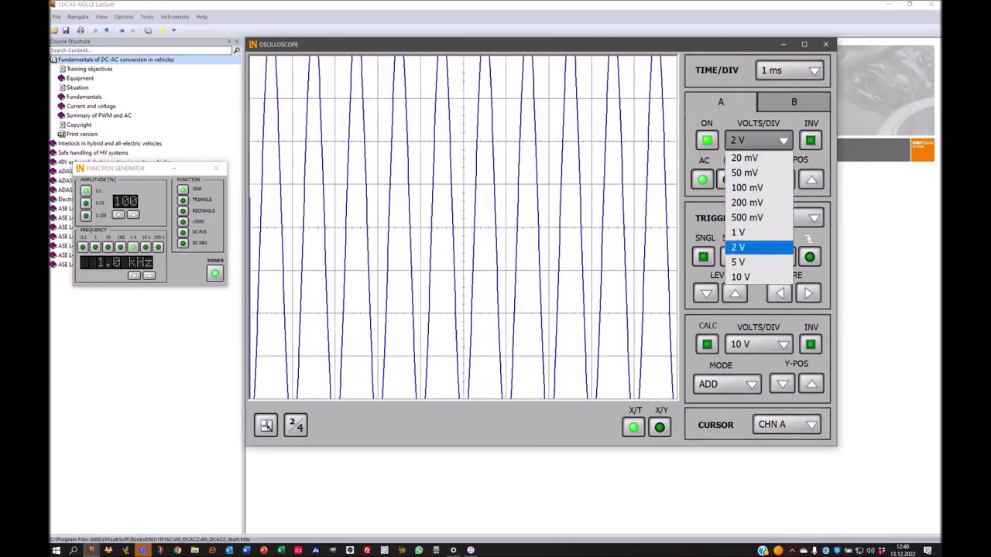
pyautogui.click(743, 277)
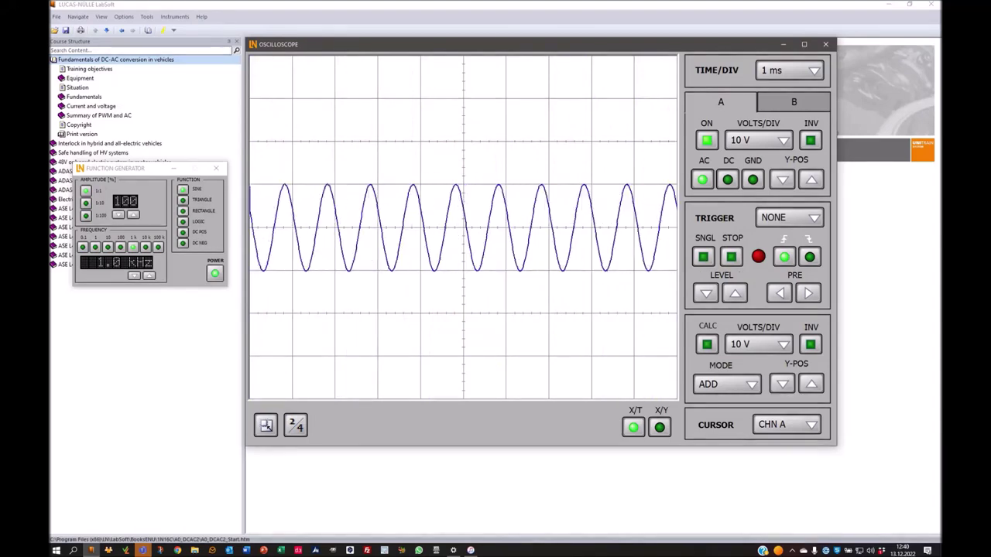
pyautogui.click(117, 214)
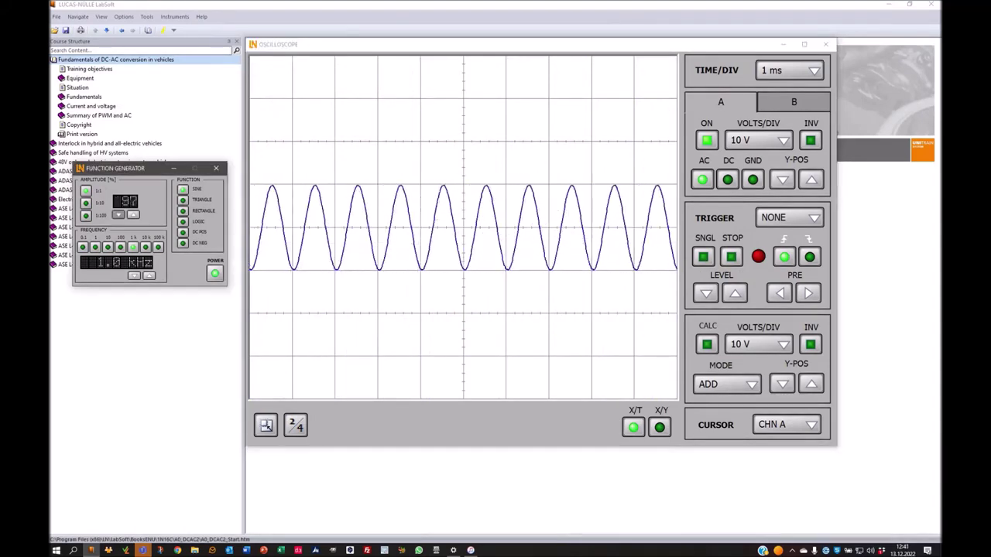
pyautogui.click(117, 214)
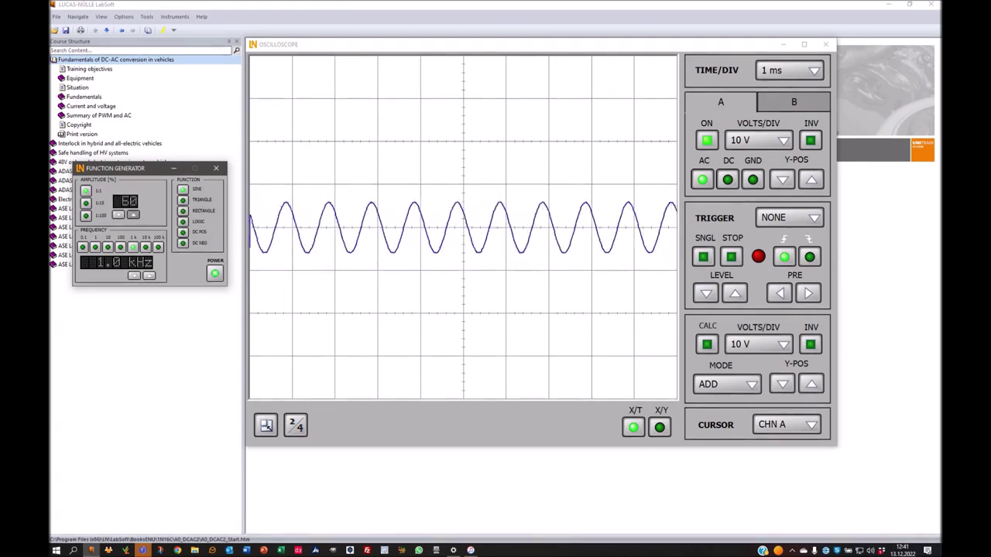
pyautogui.click(133, 215)
pyautogui.scroll(2, 125, 201)
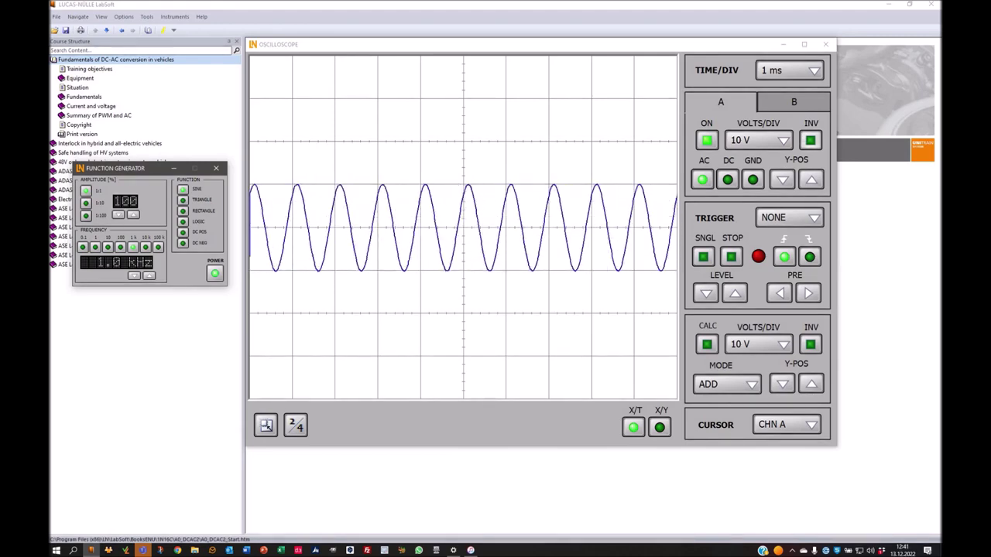
pyautogui.click(811, 140)
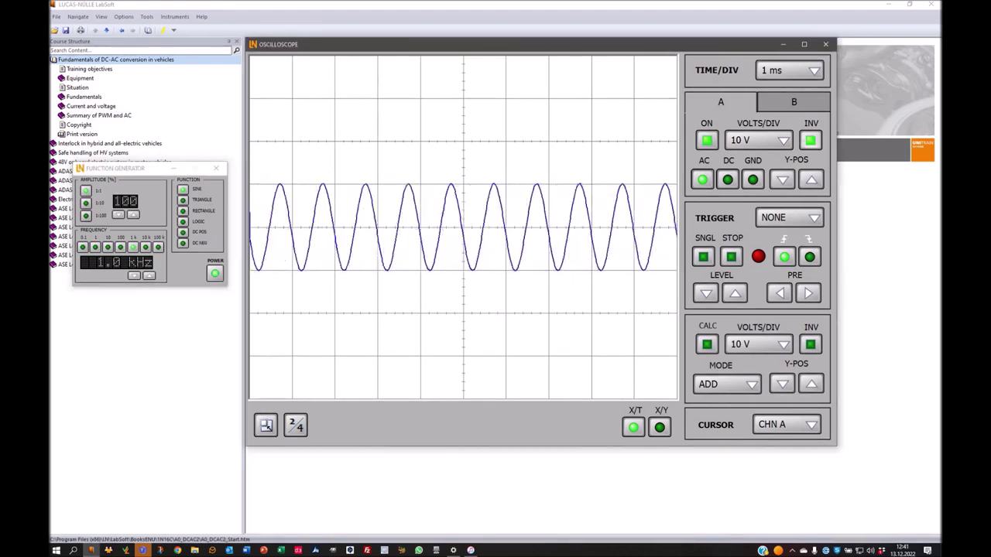
pyautogui.click(810, 140)
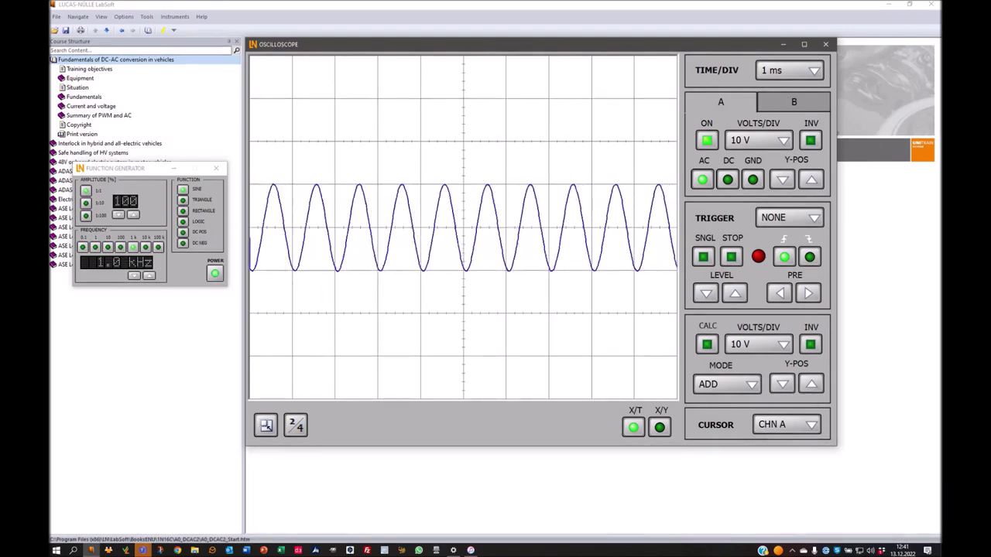
# Step: Trigger on channel A and show the readouts ΔT 1.02041 ms, 980 Hz, ΔUA 10.1136 V
pyautogui.click(789, 218)
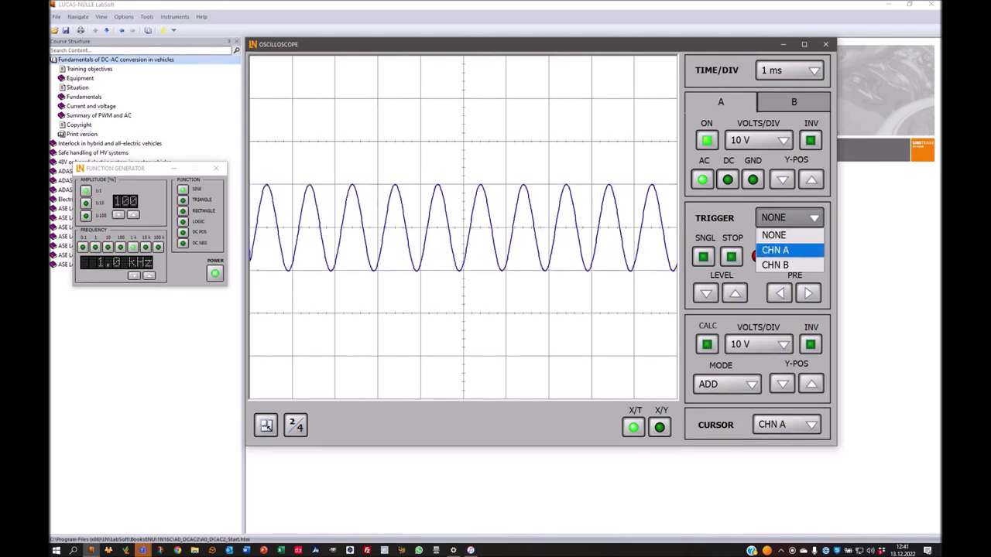
pyautogui.click(775, 250)
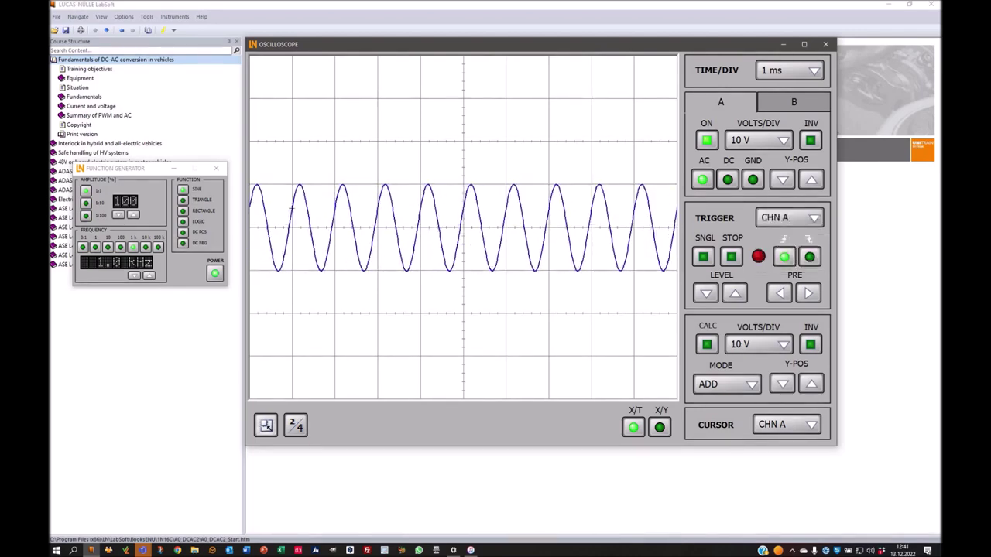
pyautogui.click(673, 231)
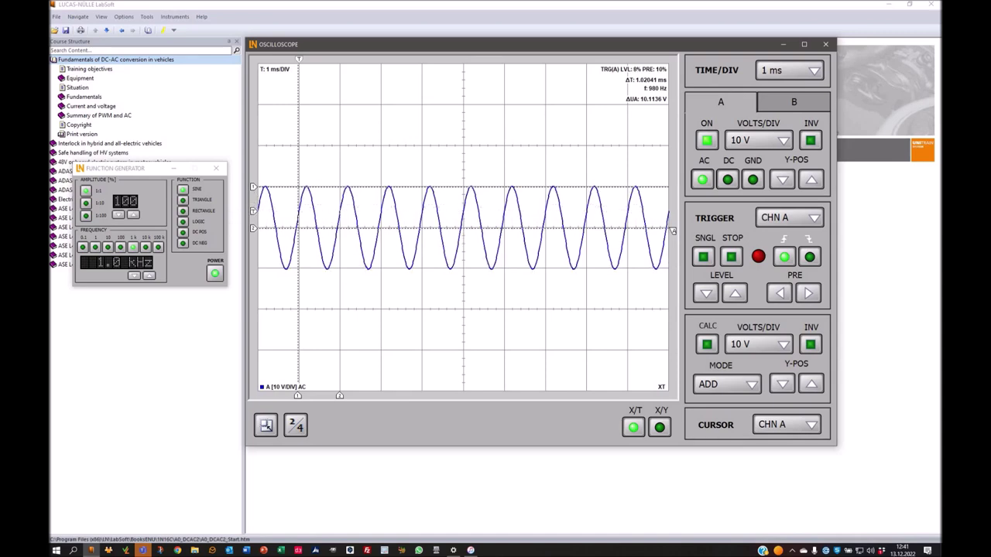
# Step: Remove the cursors, raise the trigger level to 6%, and set pre-trigger to 5%
pyautogui.click(786, 424)
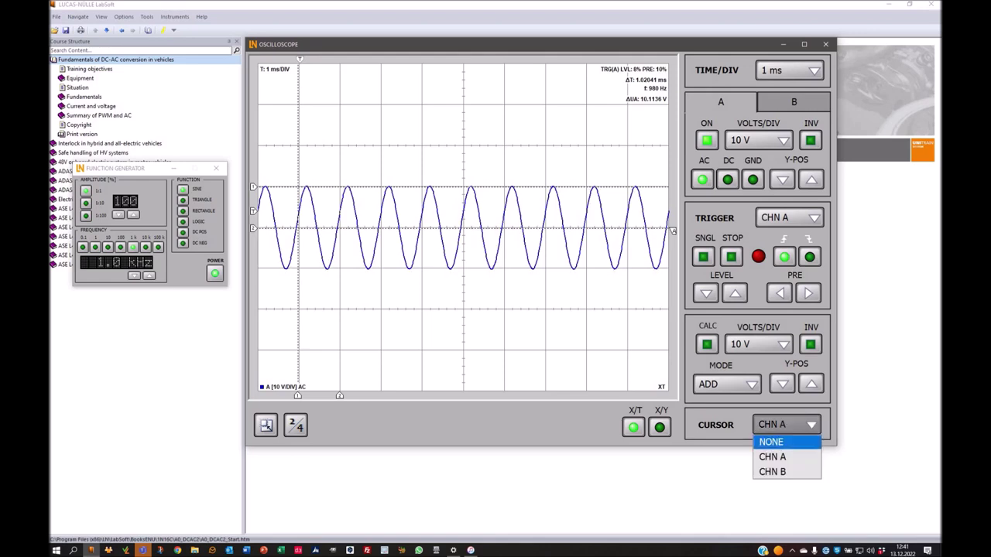
pyautogui.press('Return')
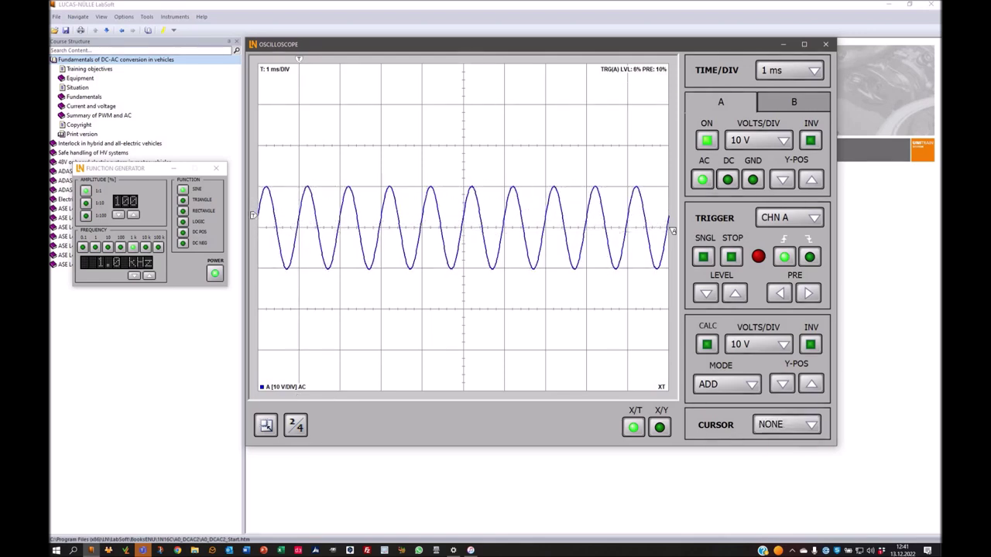
pyautogui.moveTo(299, 59); pyautogui.dragTo(317, 59)
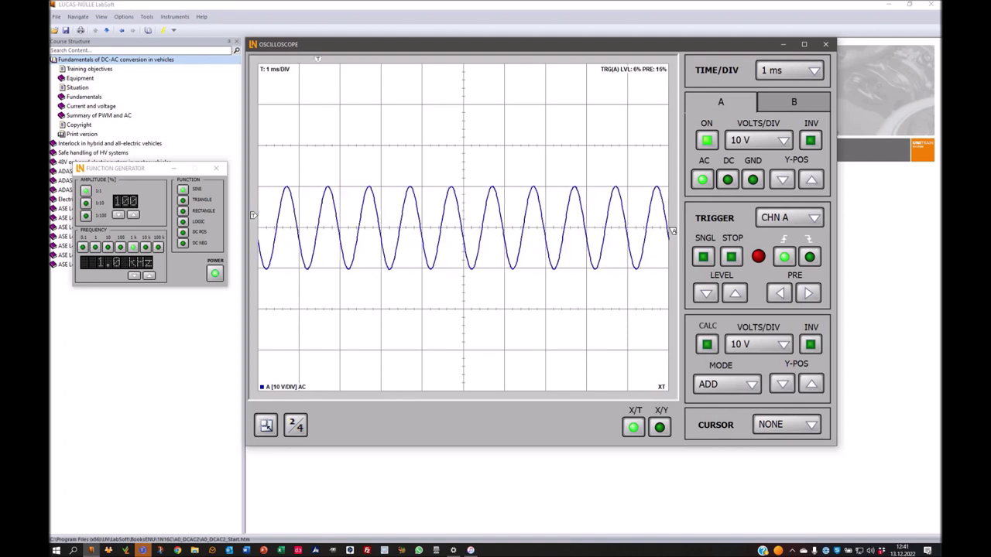
pyautogui.moveTo(254, 215); pyautogui.dragTo(254, 210)
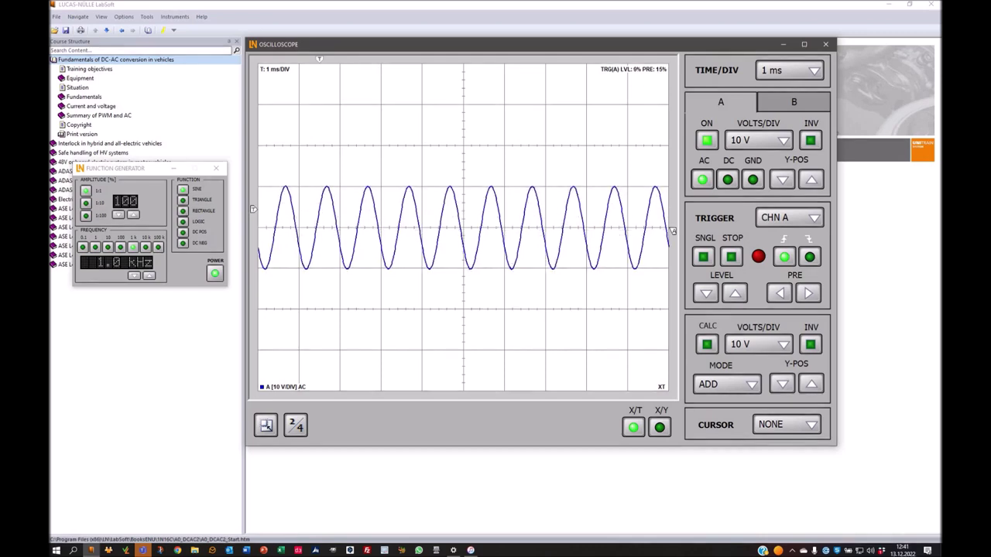
pyautogui.moveTo(319, 59); pyautogui.dragTo(278, 59)
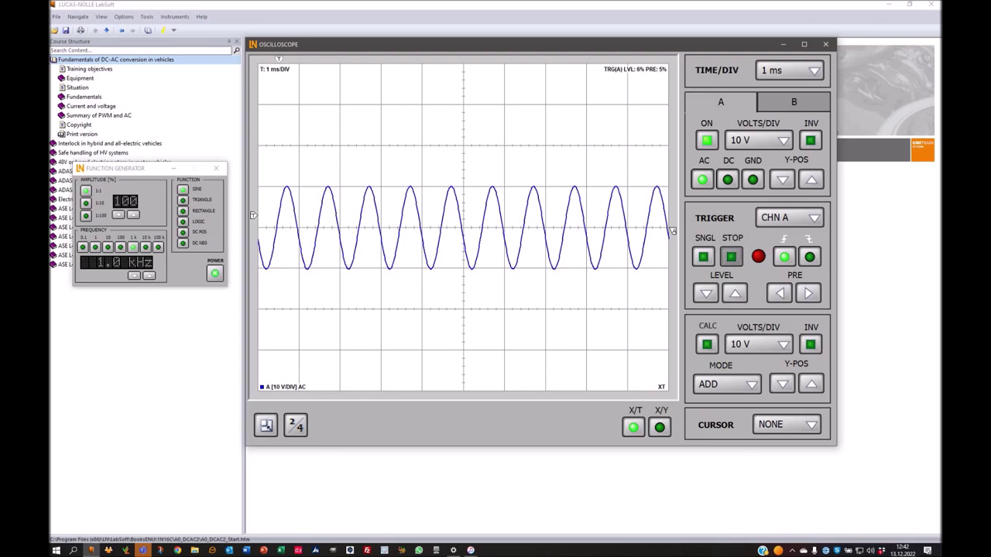
pyautogui.click(214, 273)
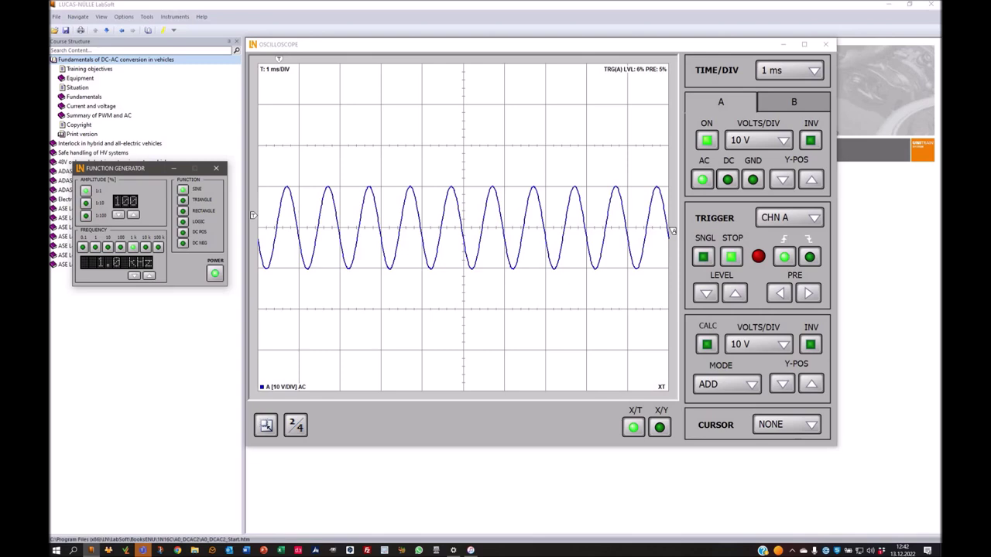
pyautogui.click(706, 344)
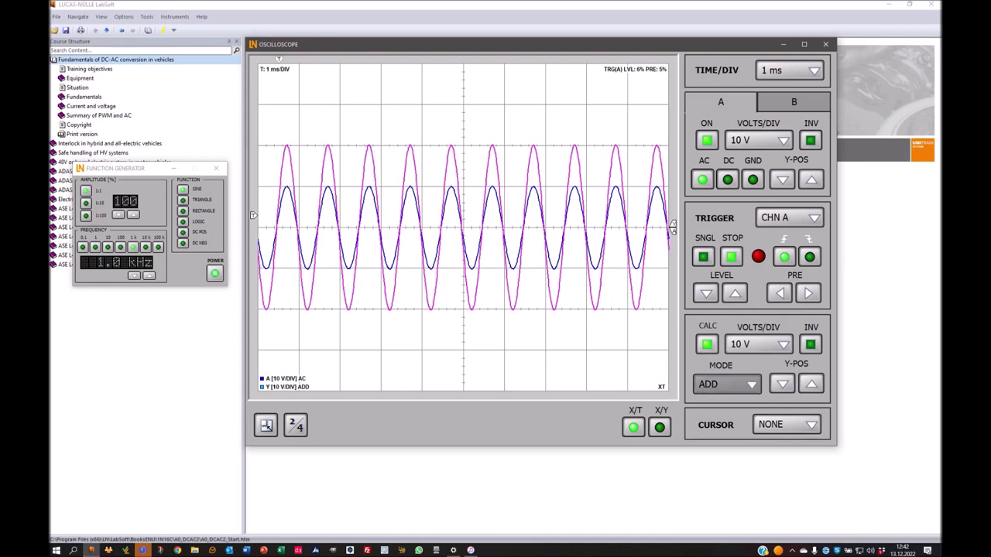
pyautogui.click(726, 384)
pyautogui.click(712, 415)
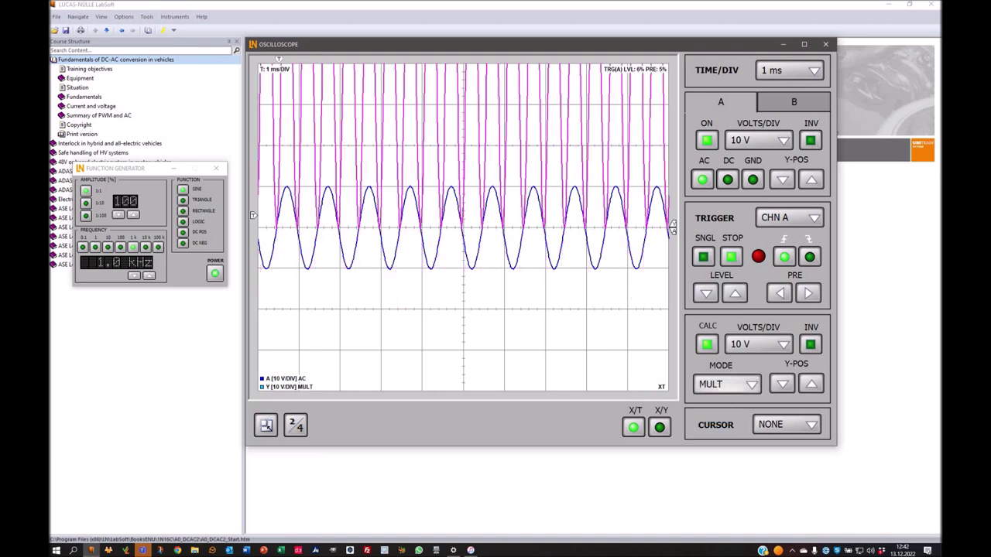
pyautogui.click(726, 384)
pyautogui.click(708, 402)
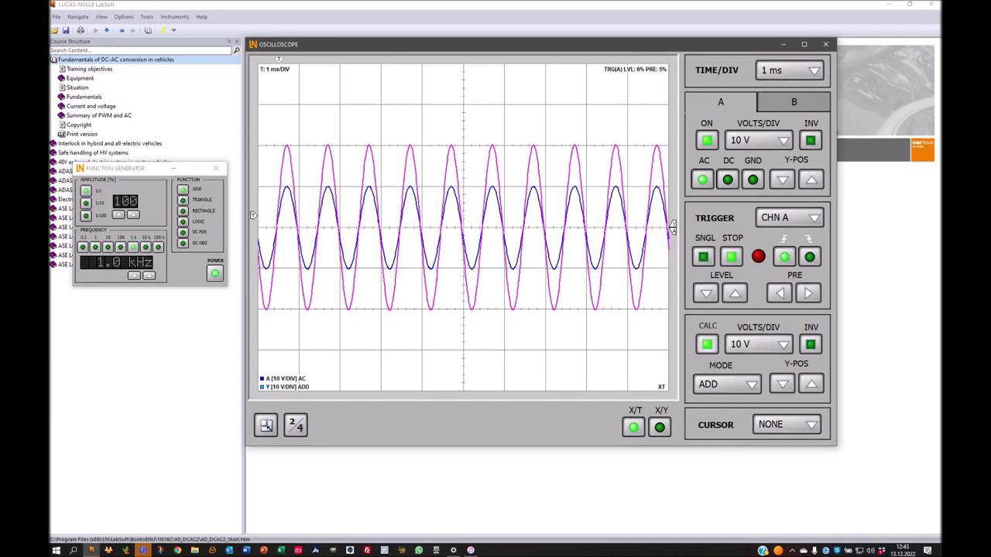
pyautogui.click(706, 344)
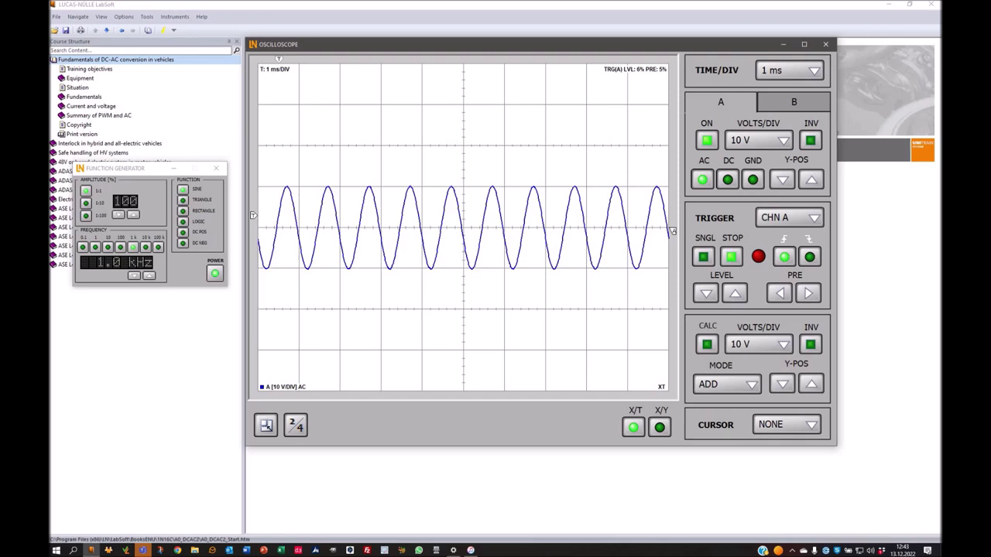
pyautogui.click(810, 424)
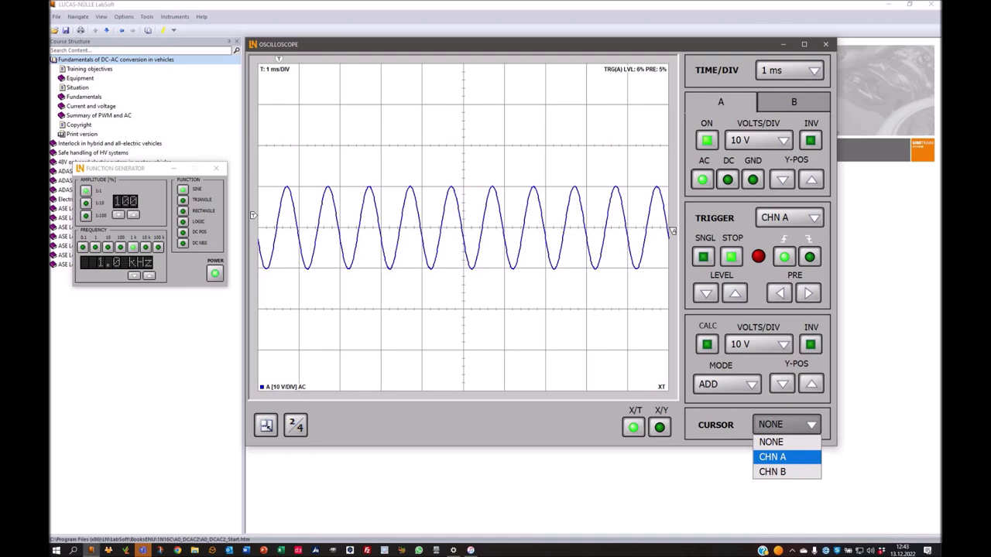
# Step: Put cursors on channel A, set trigger to none, and span the voltage cursors for 10.3409 V
pyautogui.click(772, 457)
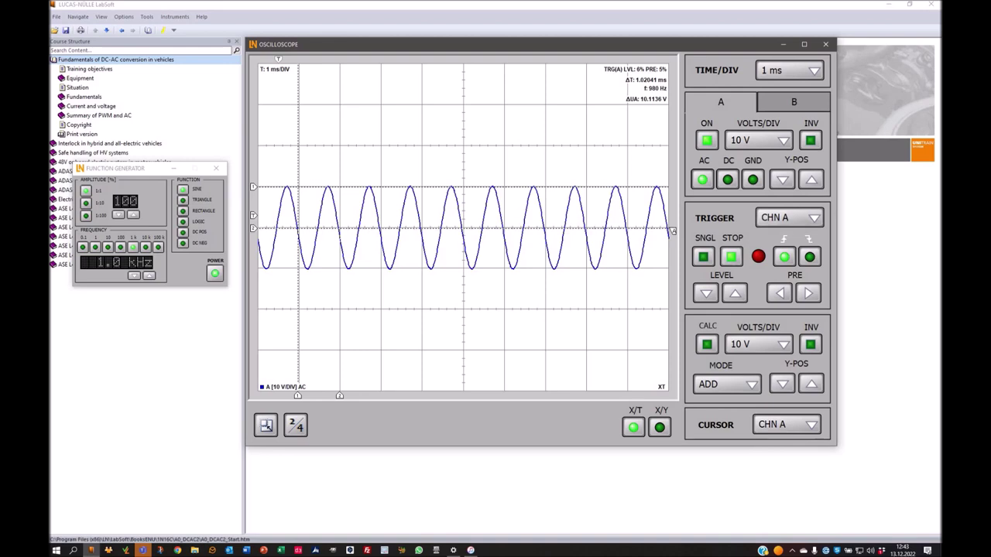
pyautogui.click(790, 218)
pyautogui.click(774, 233)
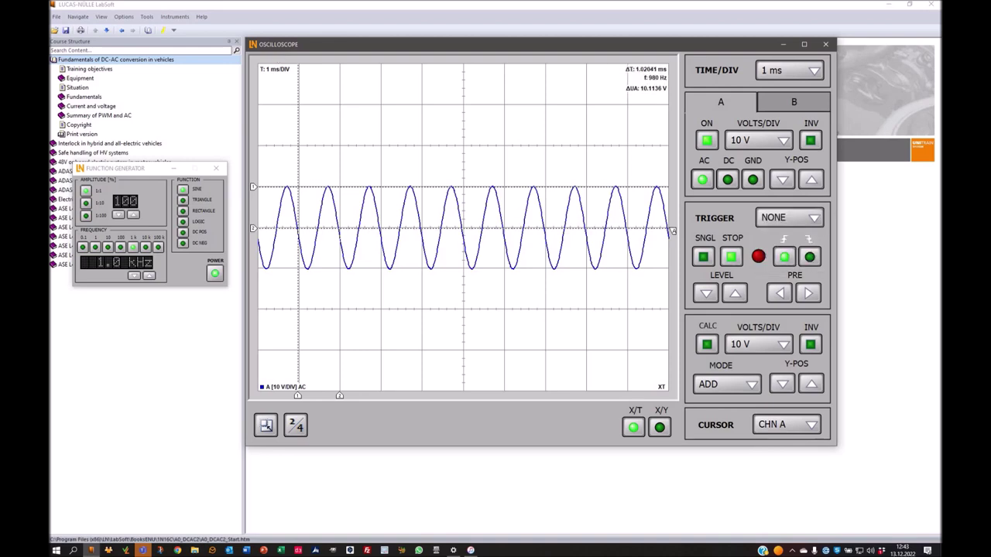
pyautogui.moveTo(252, 187); pyautogui.dragTo(253, 190)
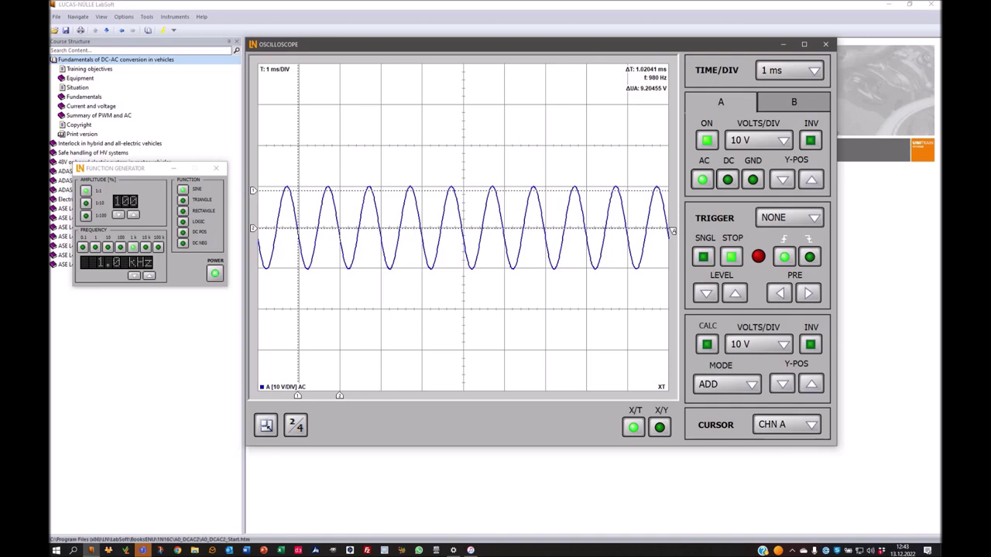
pyautogui.moveTo(253, 228)
pyautogui.mouseDown()
pyautogui.moveTo(253, 216)
pyautogui.moveTo(253, 228)
pyautogui.mouseUp()
pyautogui.moveTo(252, 190); pyautogui.dragTo(252, 186)
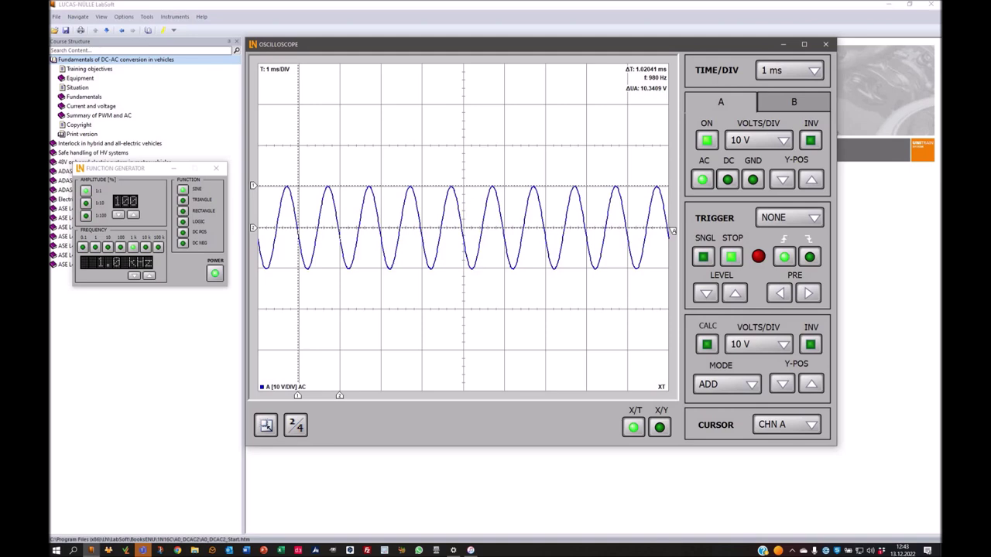
# Step: Spread the time cursors two periods apart for 1.98413 ms and 504 Hz, then try X/Y mode
pyautogui.moveTo(297, 396); pyautogui.dragTo(298, 396)
pyautogui.moveTo(339, 395); pyautogui.dragTo(338, 395)
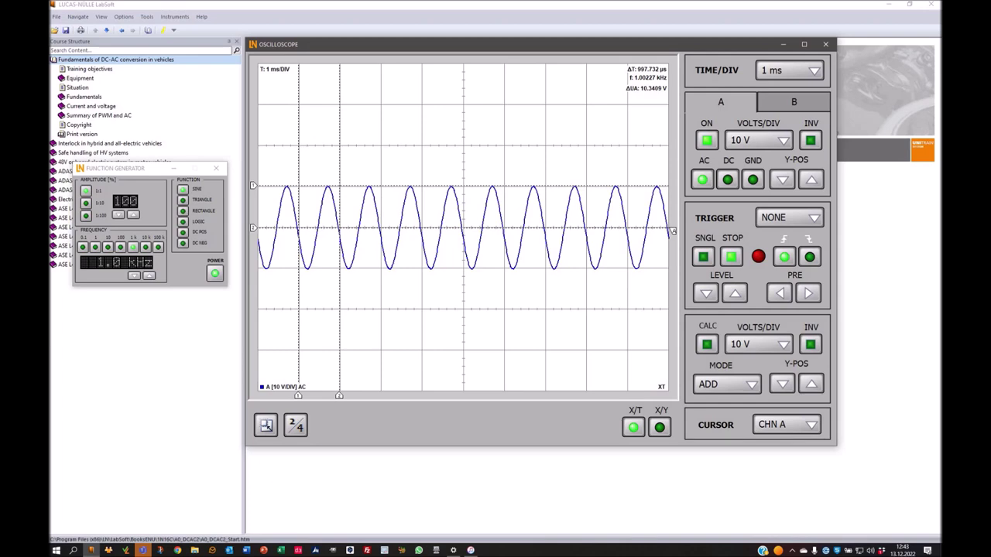
pyautogui.moveTo(298, 396); pyautogui.dragTo(390, 396)
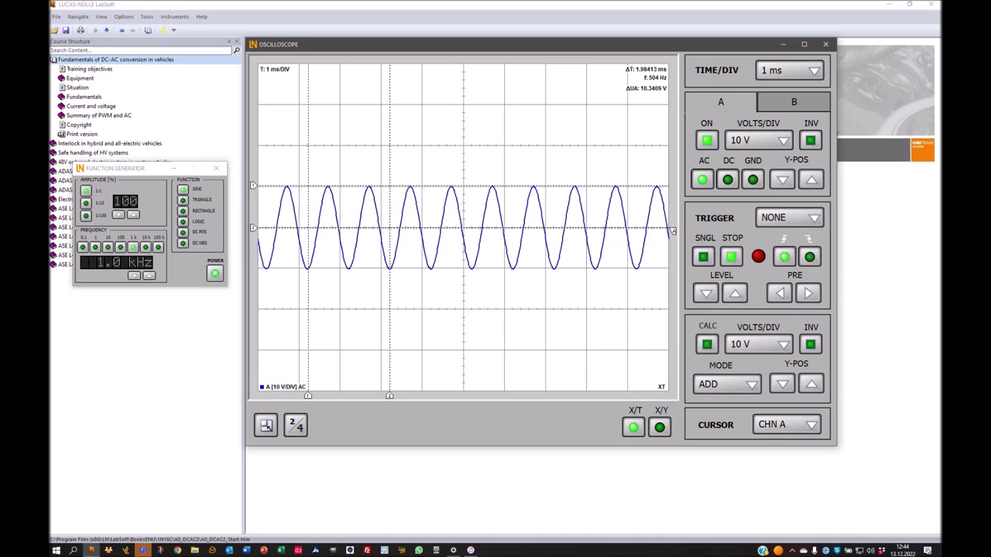
pyautogui.click(659, 427)
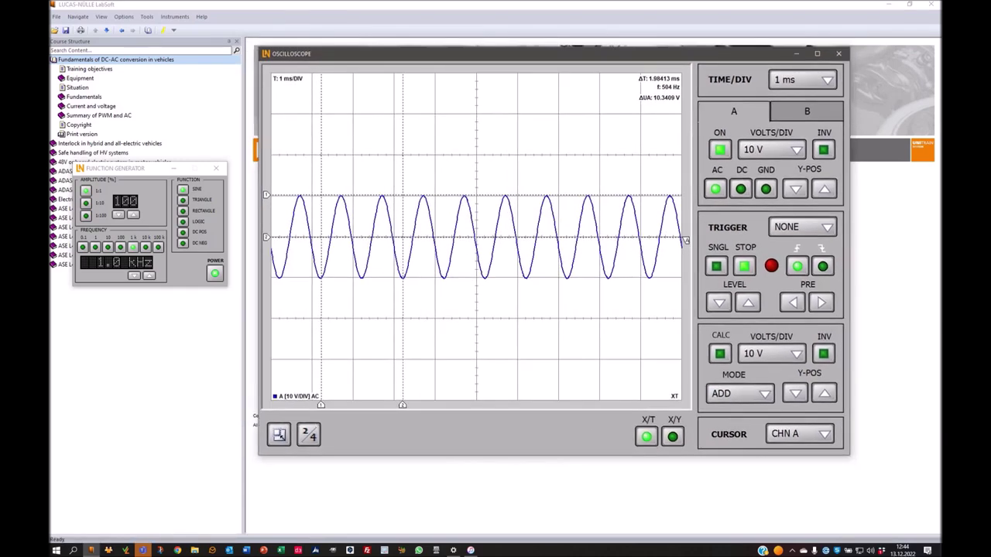
pyautogui.press('F1')
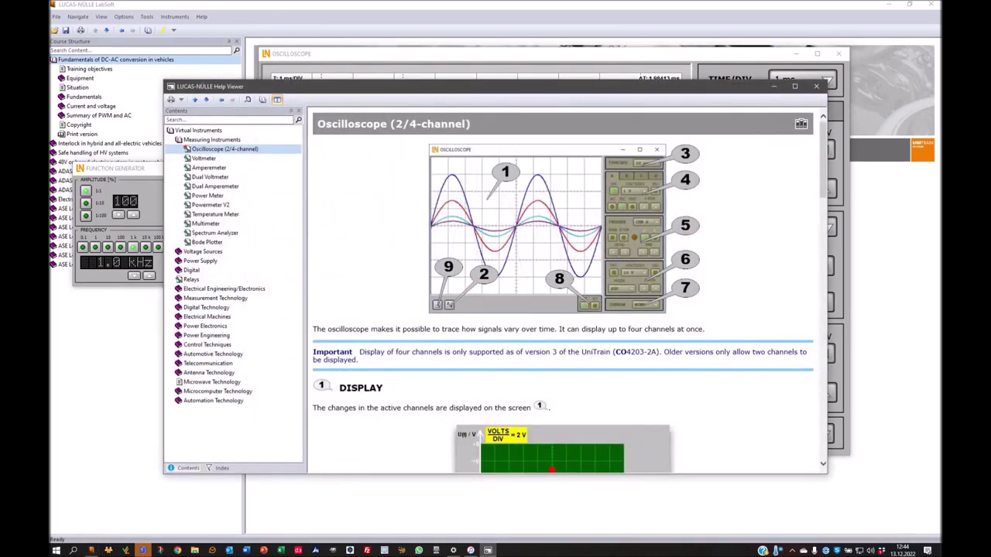
pyautogui.click(816, 86)
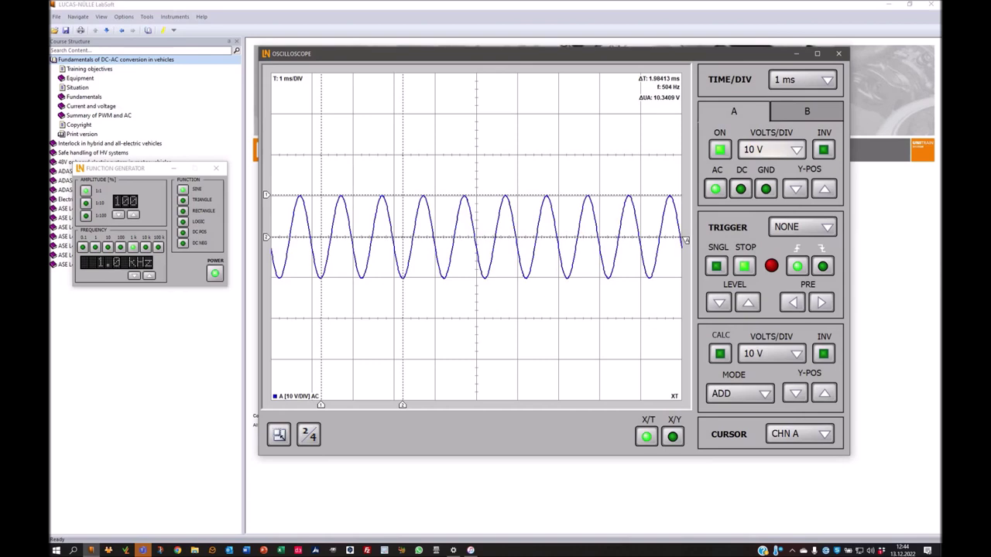